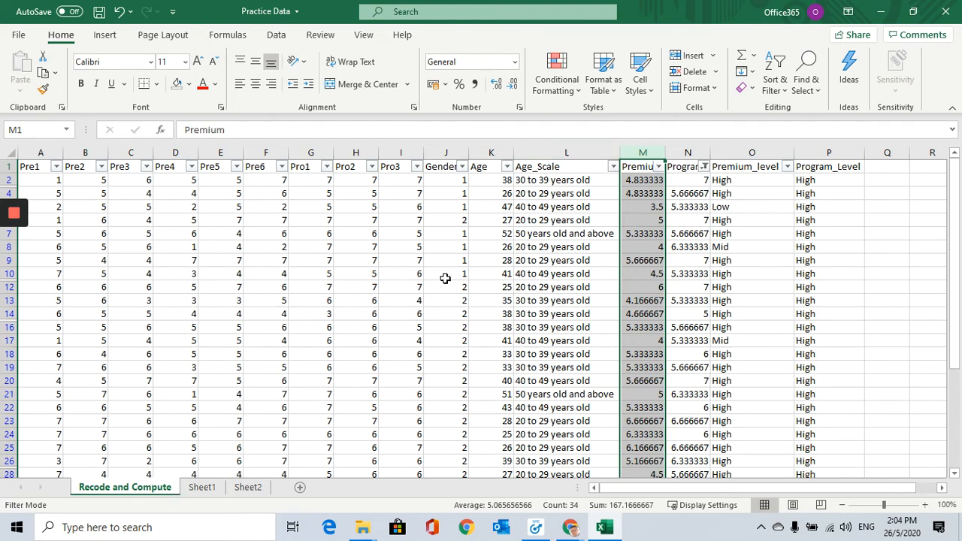
Examine the Premium, Program and Gender columns and the Pre1–Pre6 and Pro1–Pro3 items on the Recode and Compute sheet.
click(638, 169)
click(683, 172)
click(639, 167)
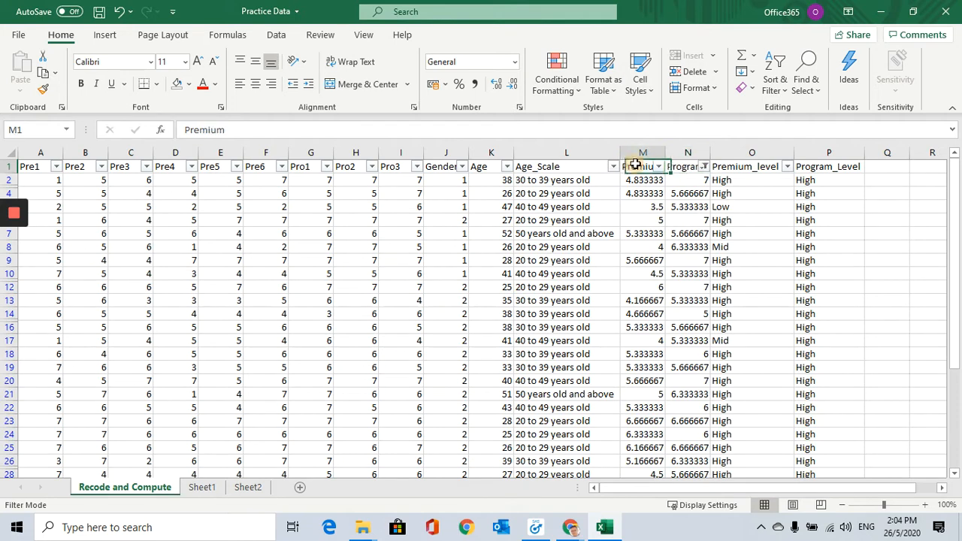
click(641, 152)
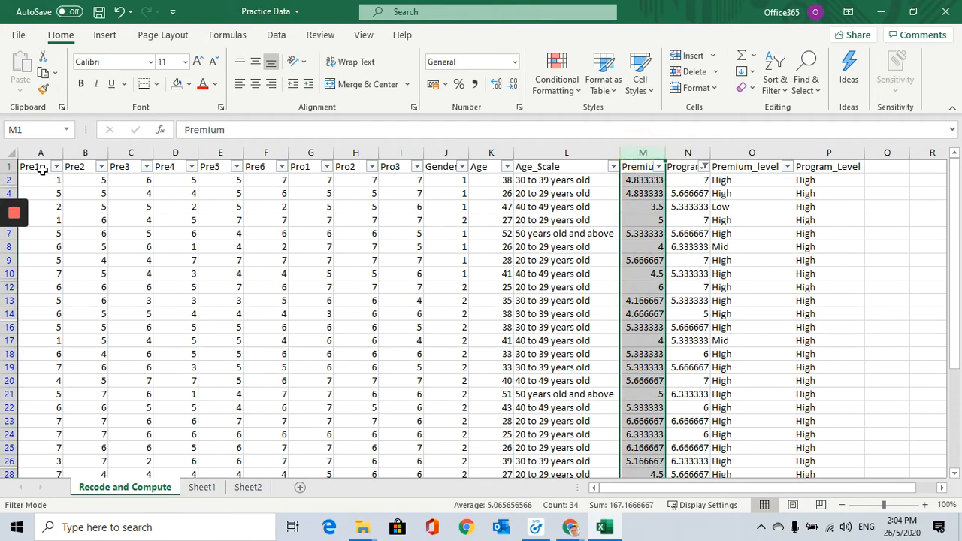
drag(39, 168, 258, 436)
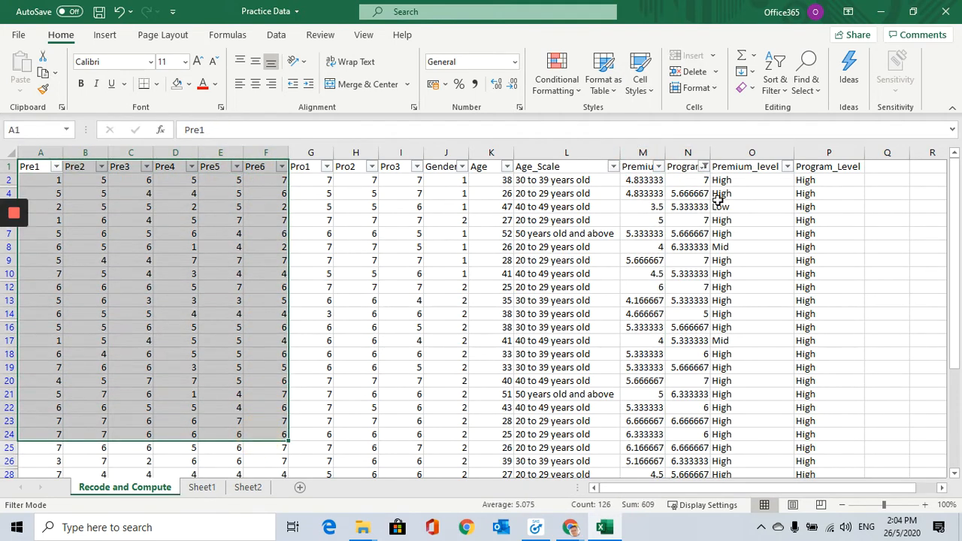
click(688, 166)
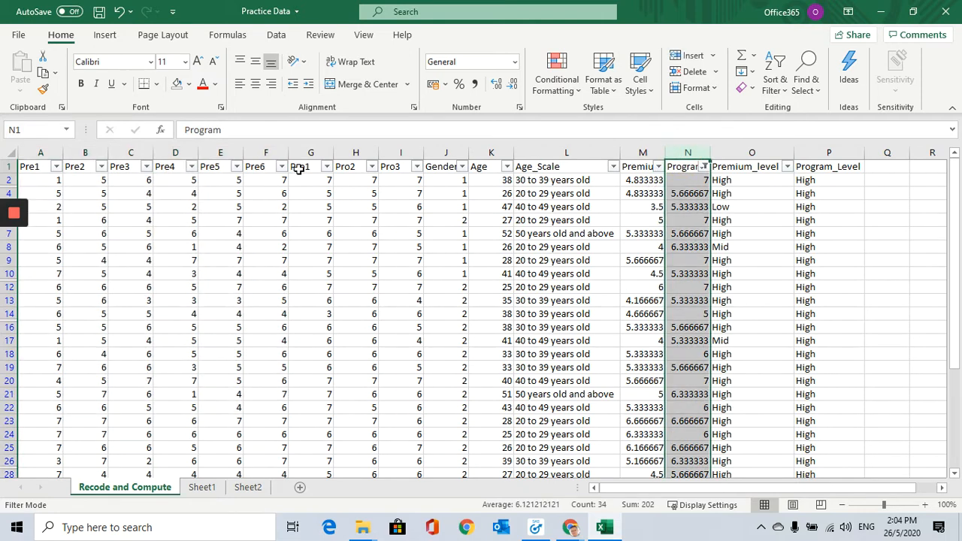
drag(299, 168, 401, 279)
click(669, 249)
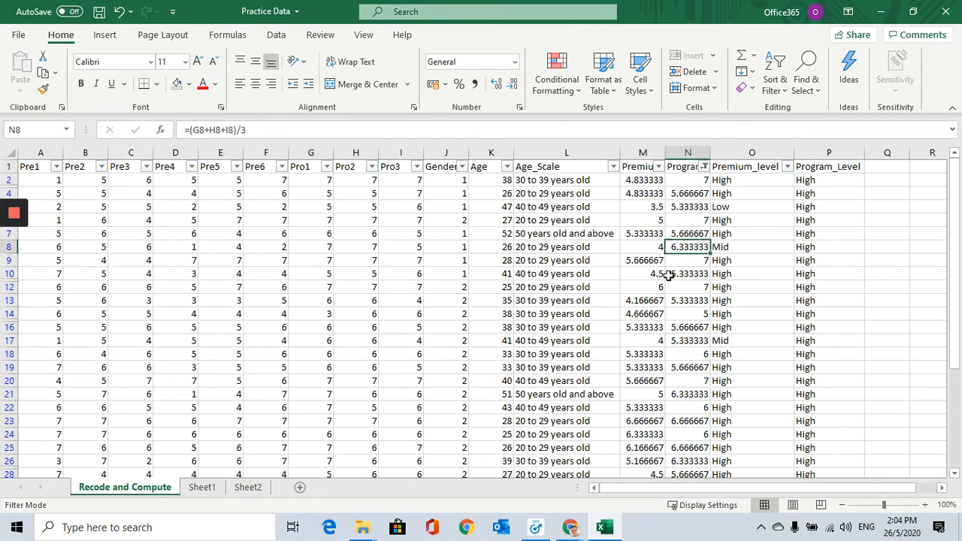
click(451, 150)
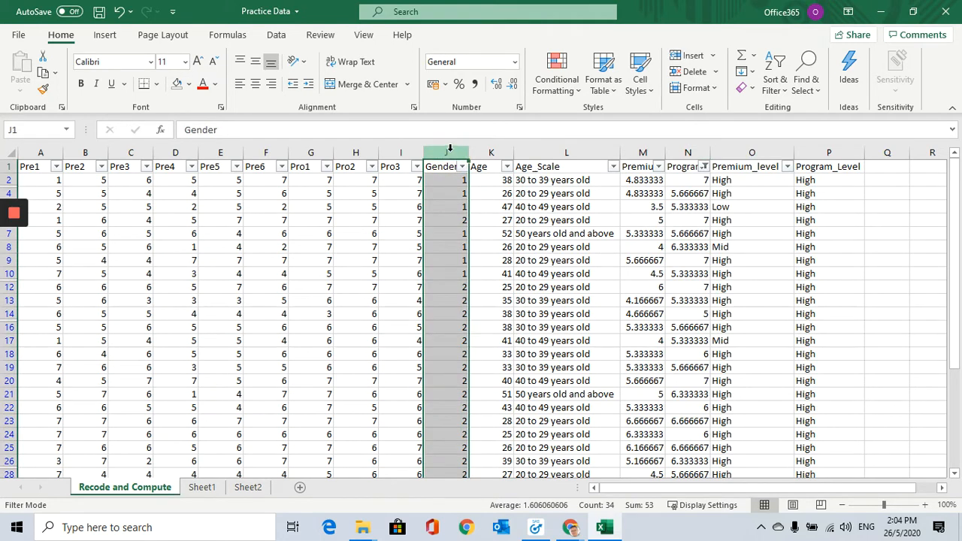
Switch to Sheet2 and remove the equal and unequal variance hypothesis notes from cells D2:D3.
click(248, 487)
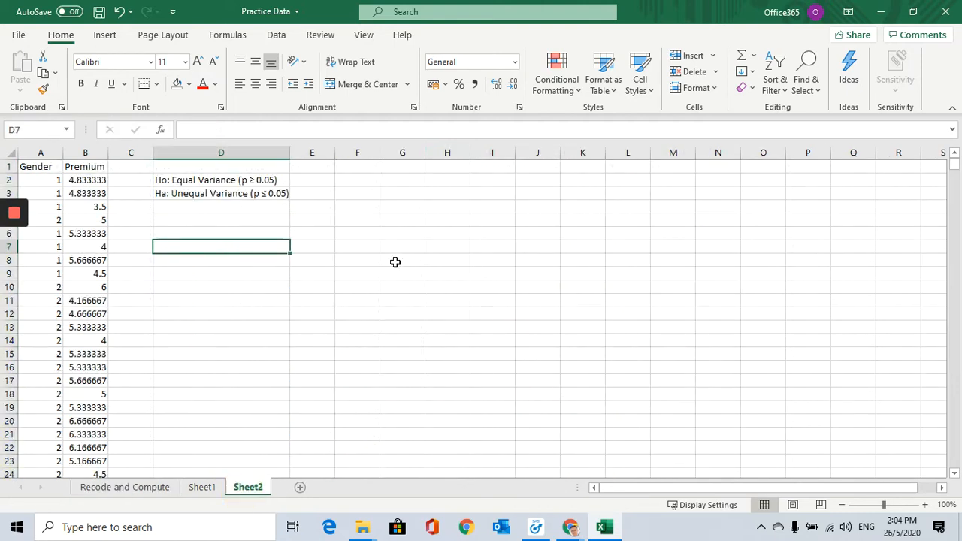
click(43, 153)
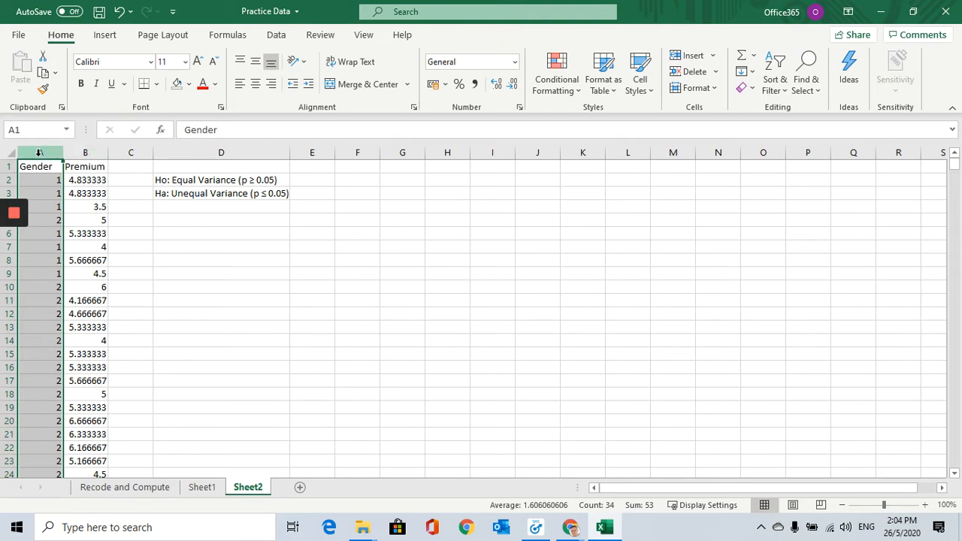
click(85, 153)
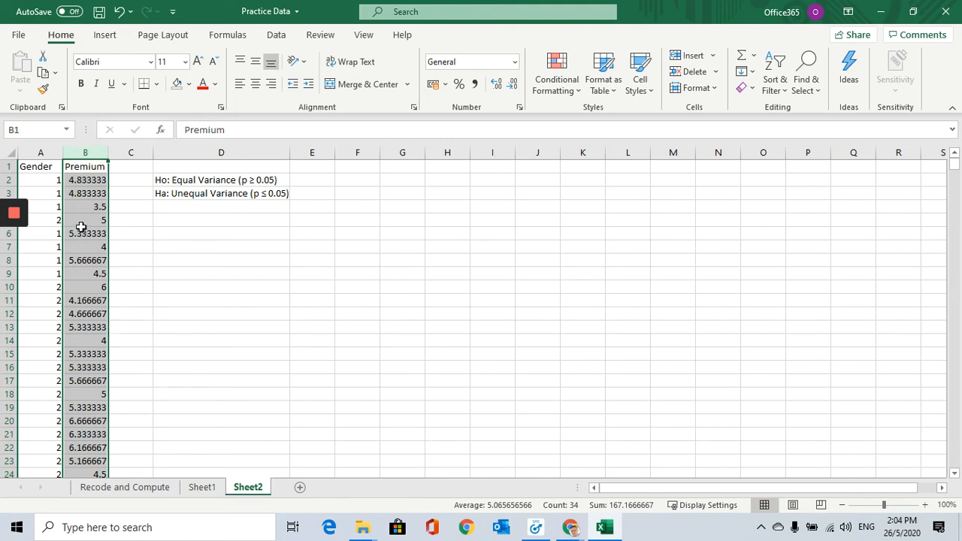
drag(161, 179, 171, 189)
right_click(171, 190)
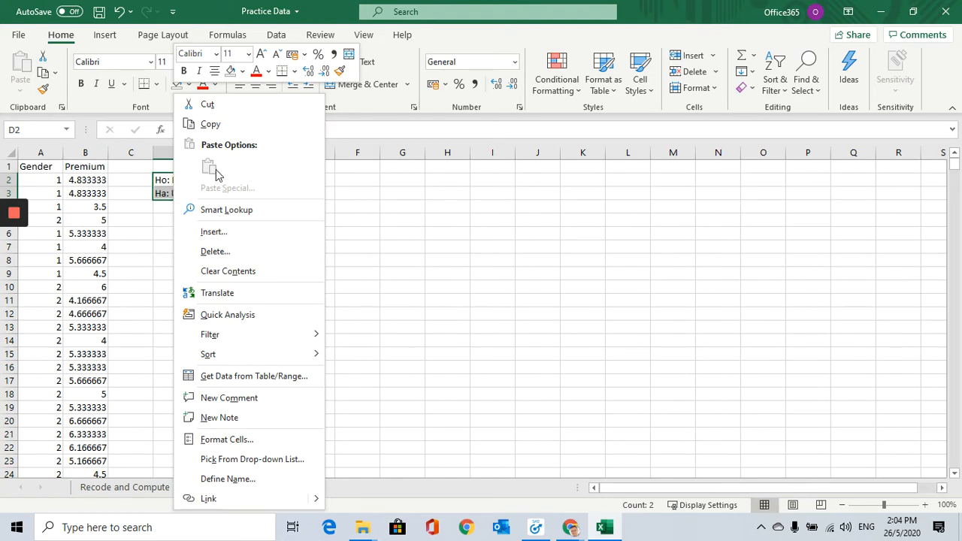
click(209, 105)
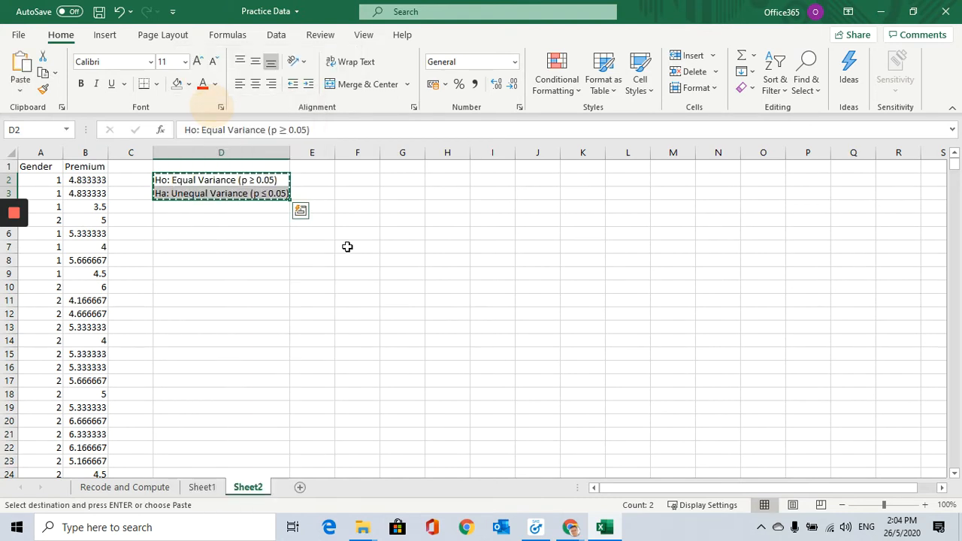
key(Delete)
click(173, 218)
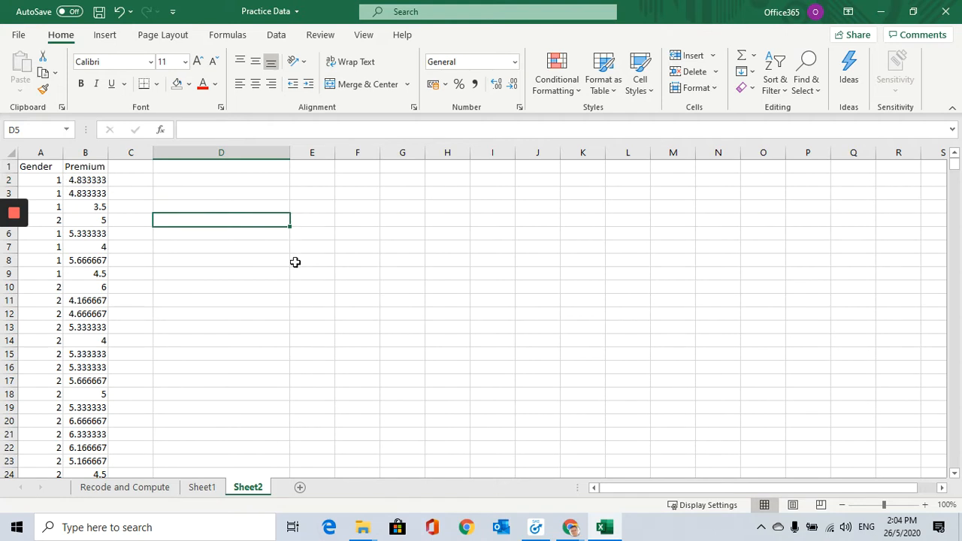
Add filters to the header row containing Gender and Premium on Sheet2.
click(46, 181)
click(37, 167)
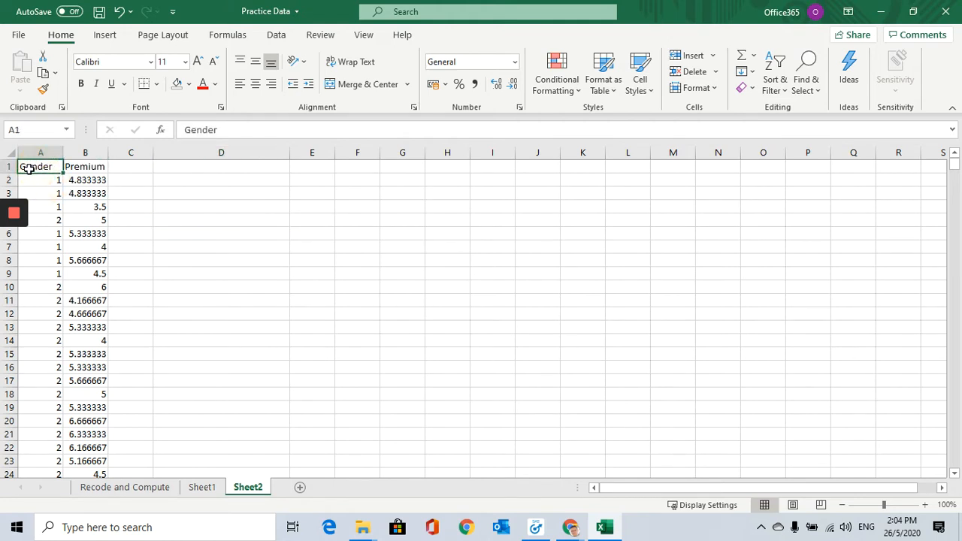
click(9, 166)
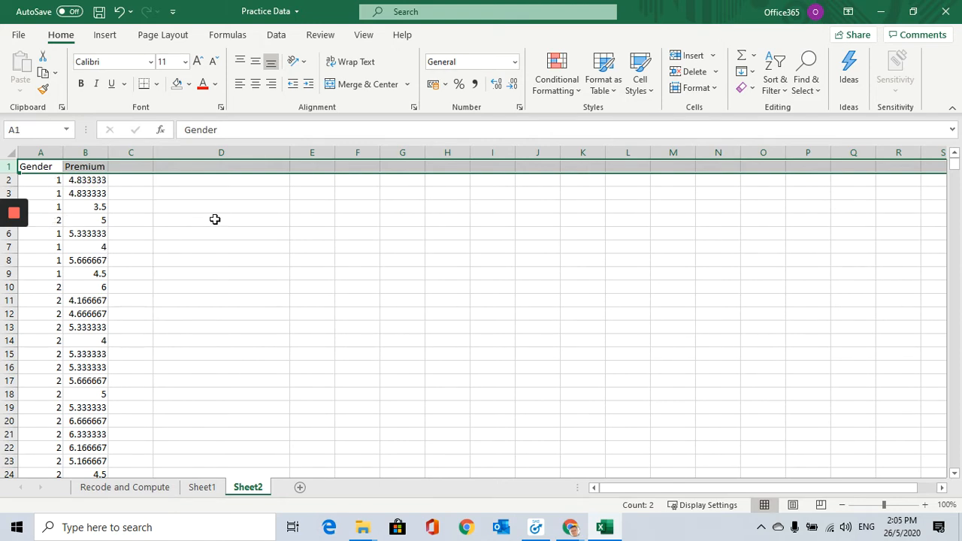
click(277, 35)
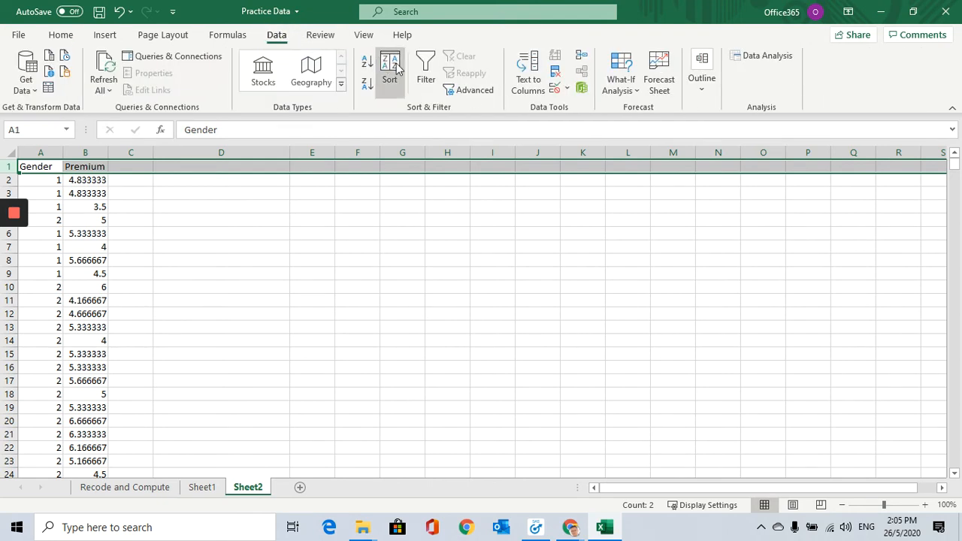
click(426, 67)
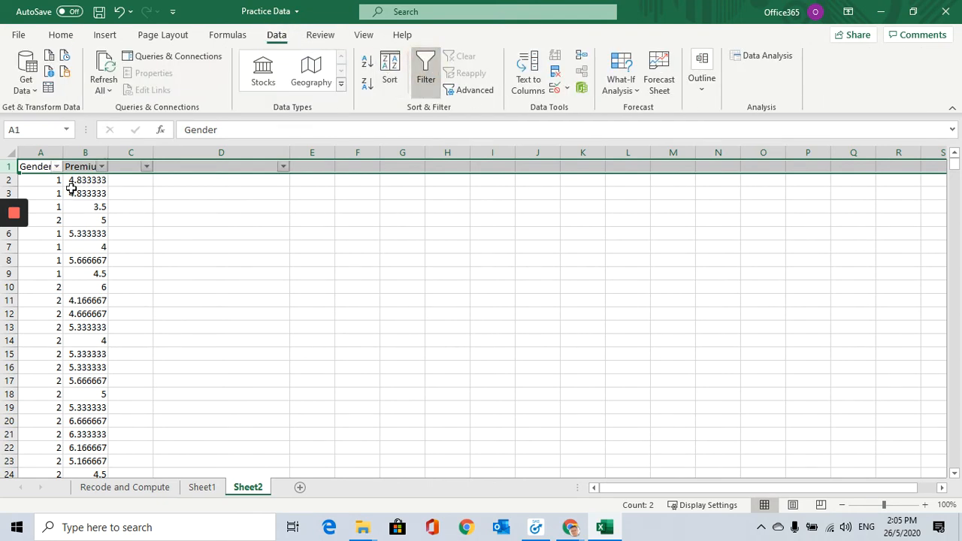
click(184, 218)
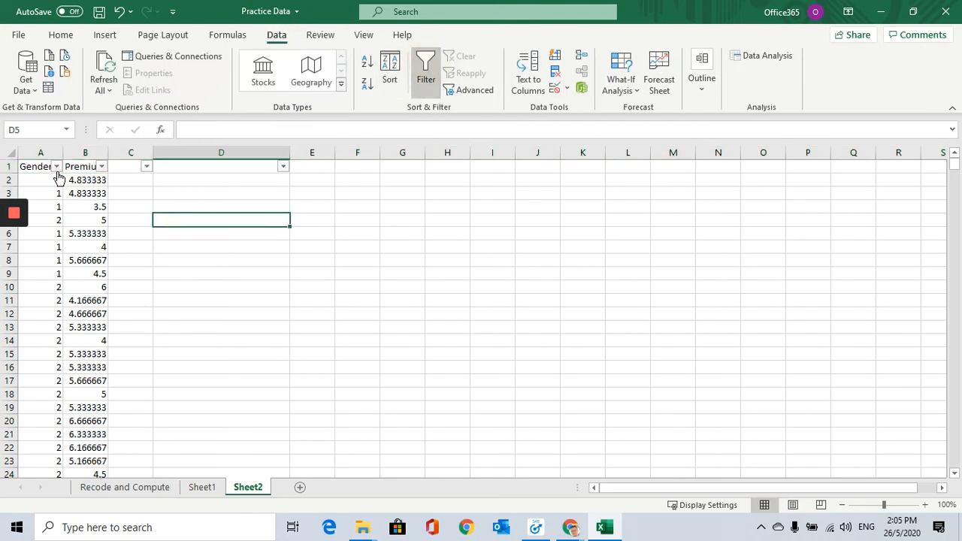
Sort the Sheet2 data by Gender from smallest to largest.
click(56, 167)
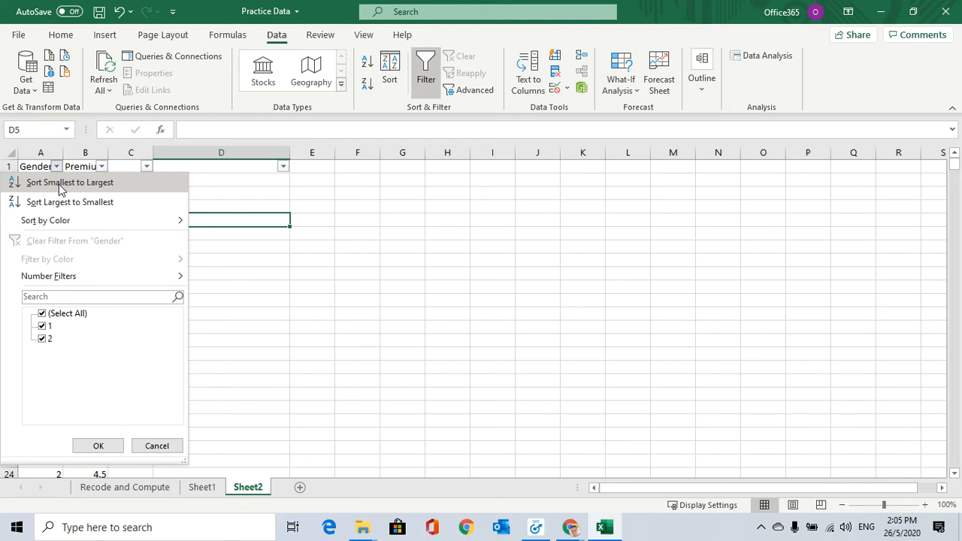
click(60, 183)
click(54, 183)
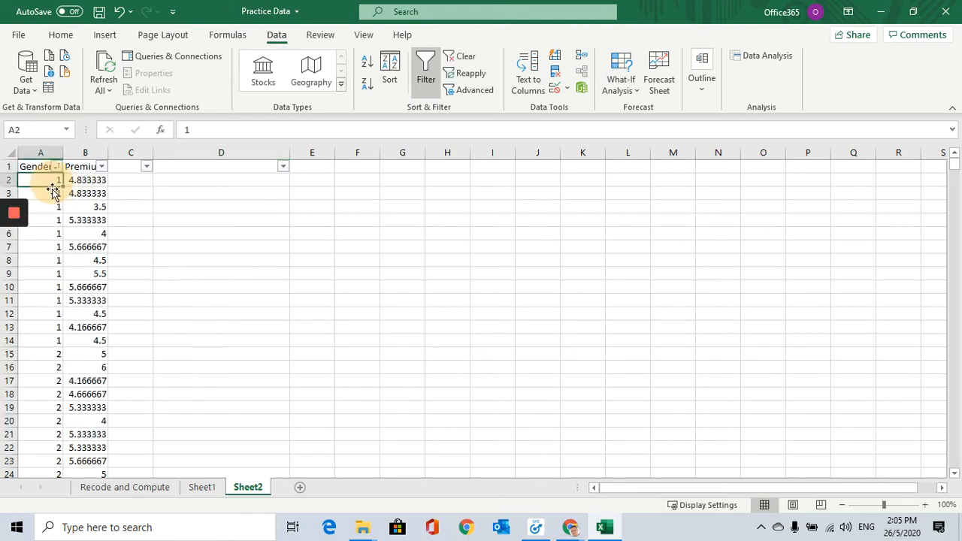
click(52, 341)
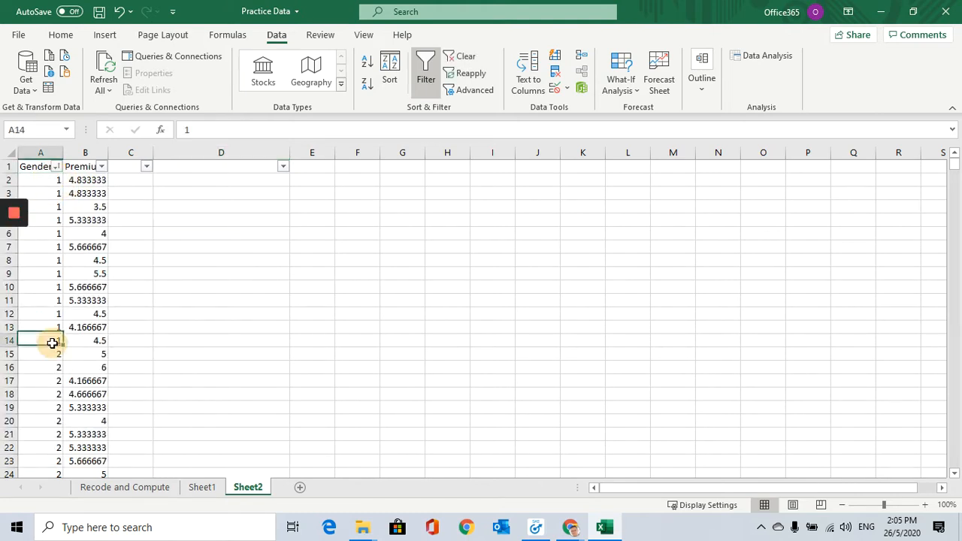
Shade the Gender 1 rows in A2:B14 with a light tan fill.
drag(48, 183, 45, 340)
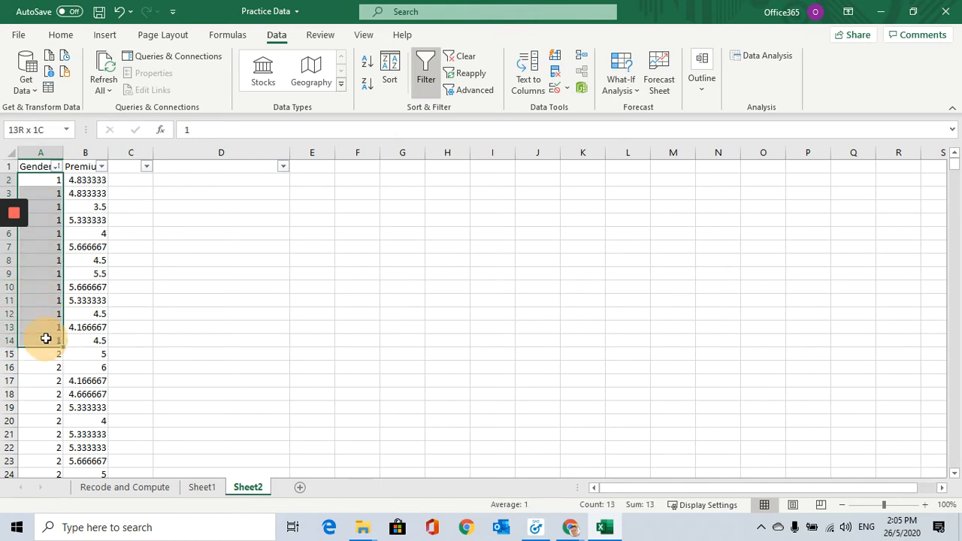
click(62, 36)
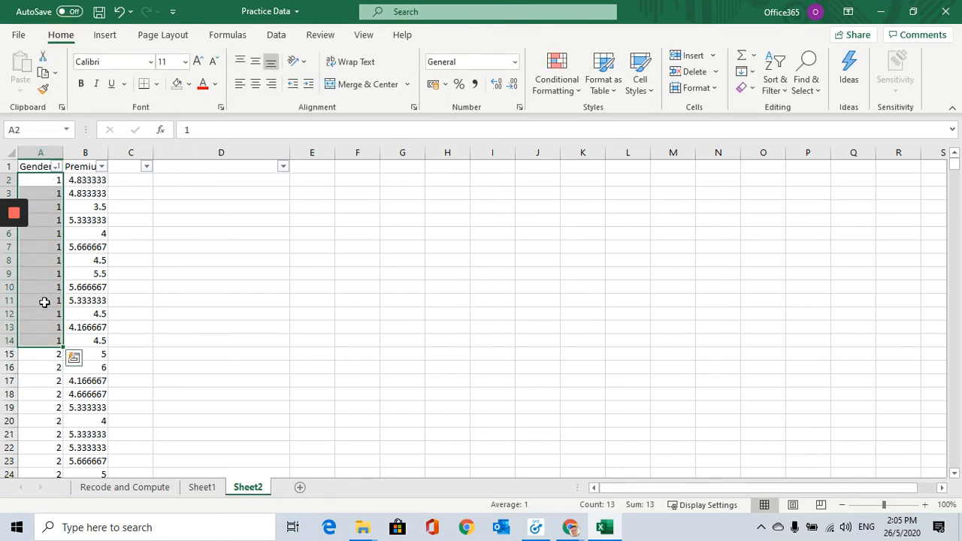
click(191, 86)
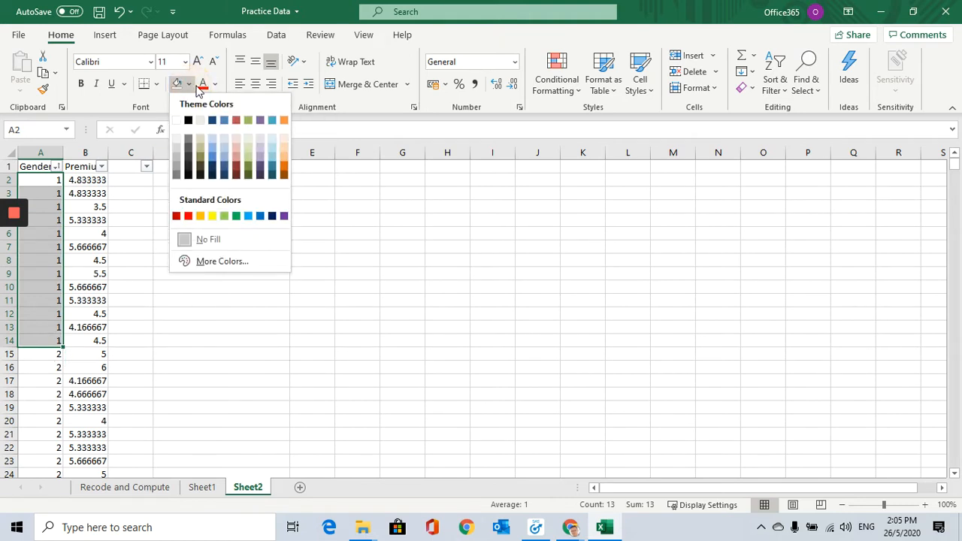
click(200, 146)
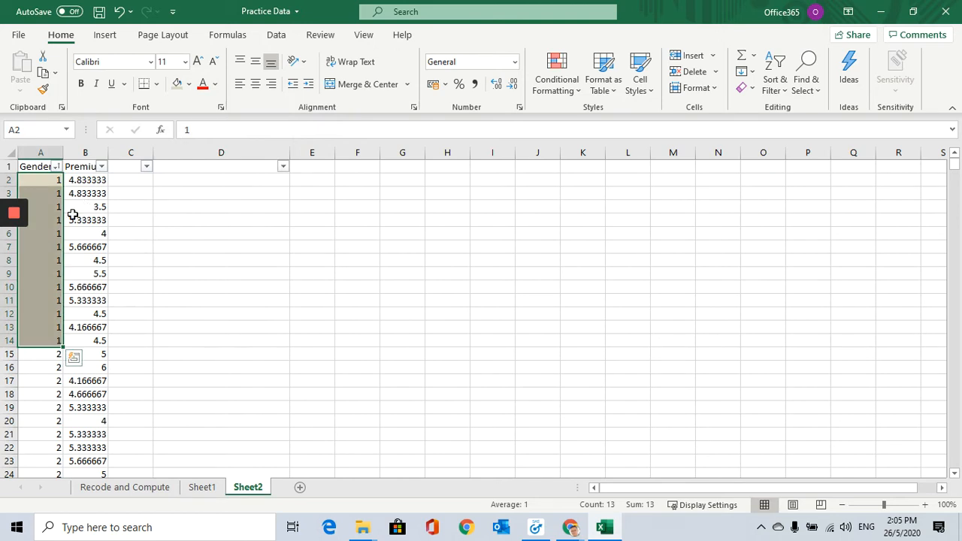
drag(45, 185, 93, 368)
click(178, 83)
Shade the Gender 2 rows in A15:B34 with a light blue fill.
click(36, 354)
click(188, 83)
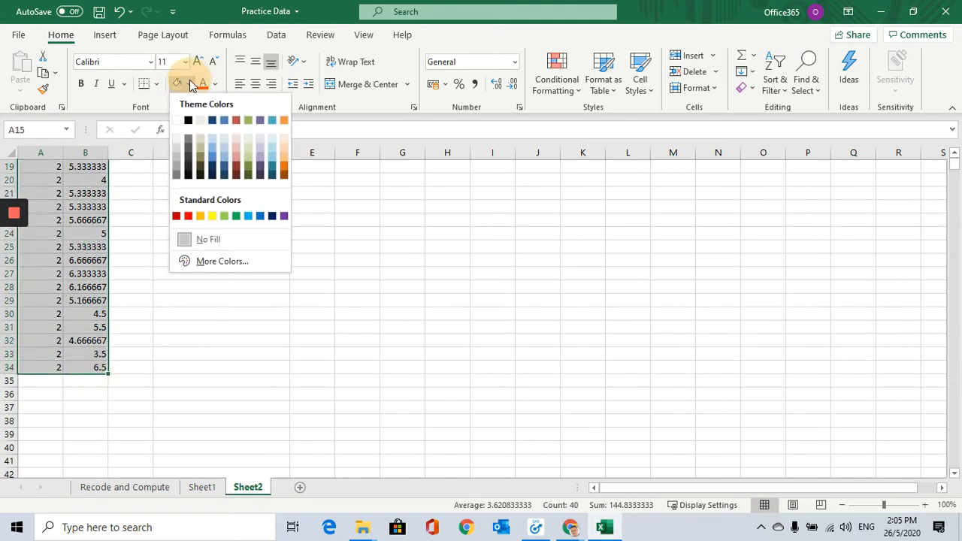
click(213, 143)
scroll(146, 243, up, 6)
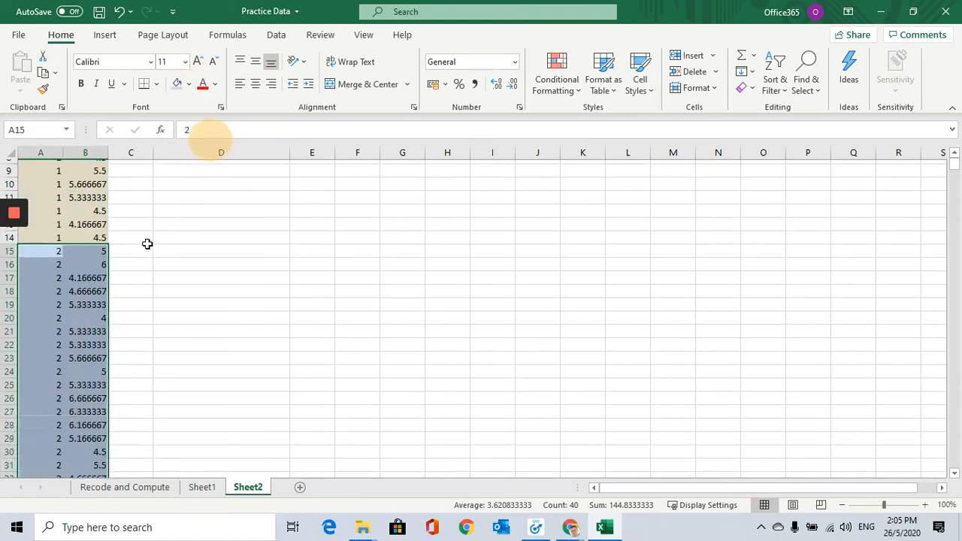
click(180, 352)
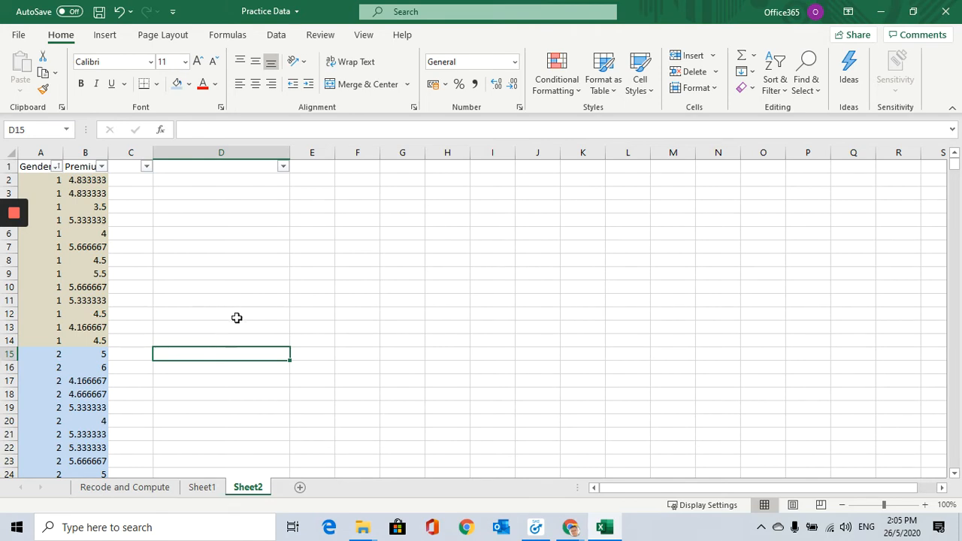
Open the Data Analysis tools and review the available t-Test and z-Test options.
click(278, 35)
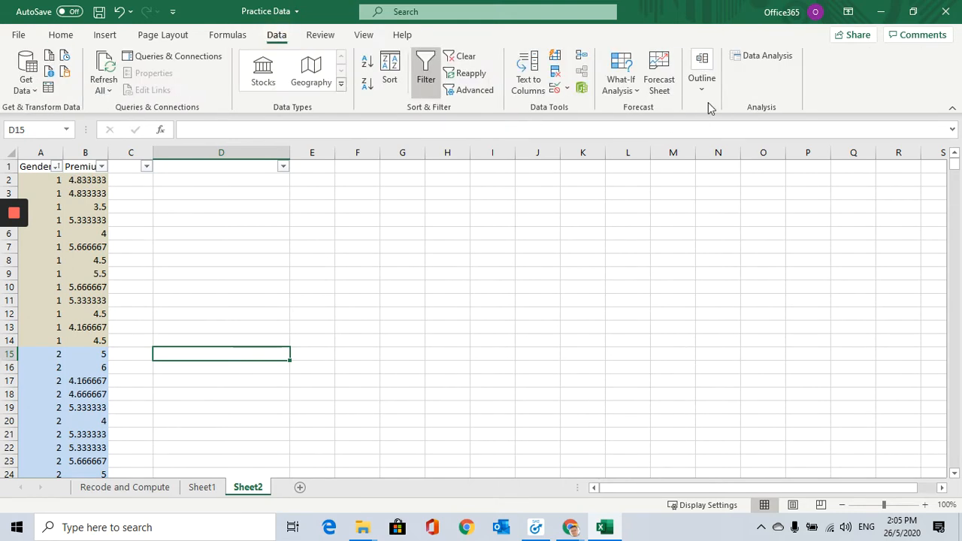
click(772, 58)
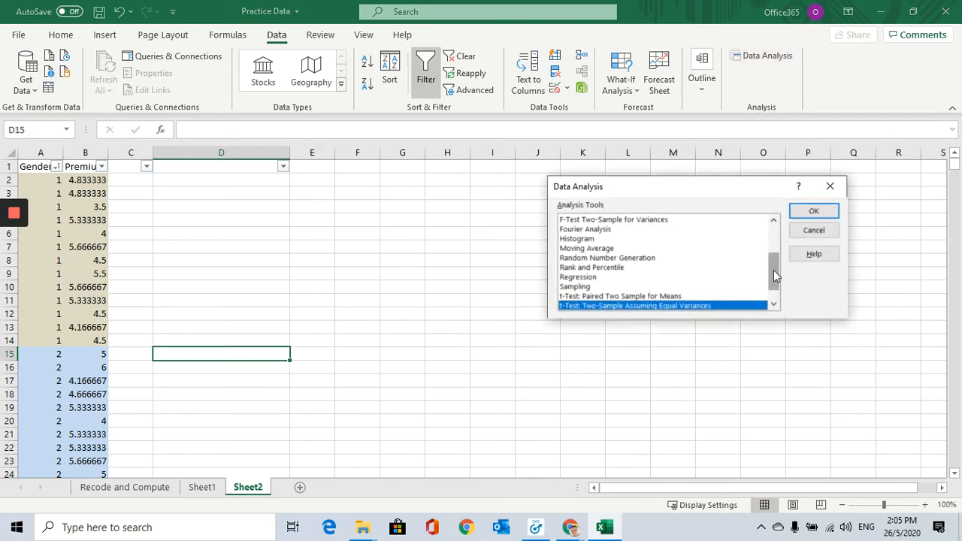
drag(774, 270, 775, 294)
click(673, 296)
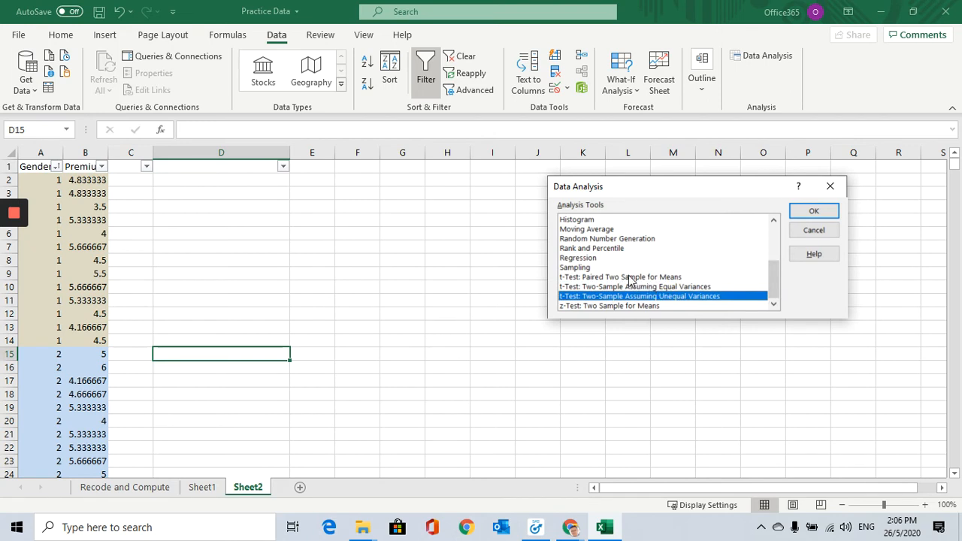
click(601, 277)
click(601, 287)
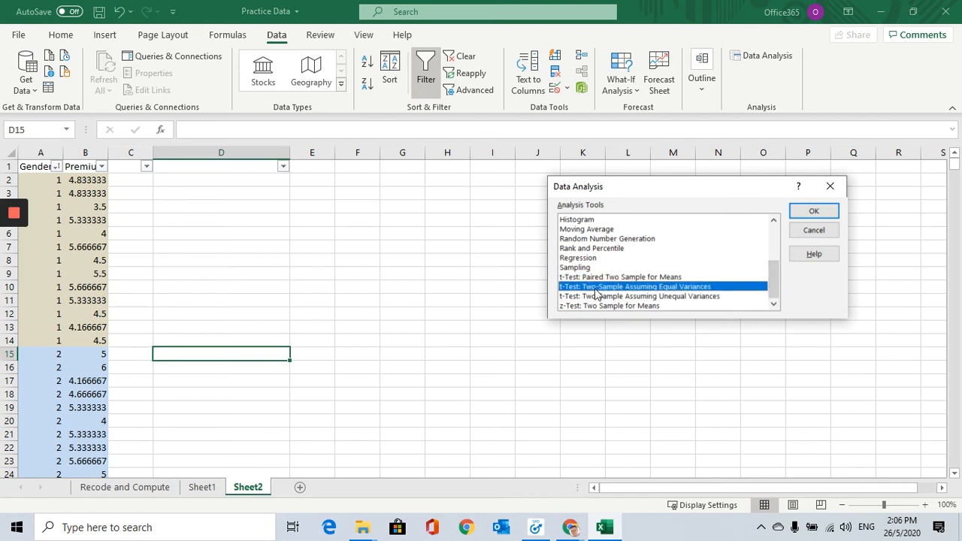
click(602, 296)
click(602, 306)
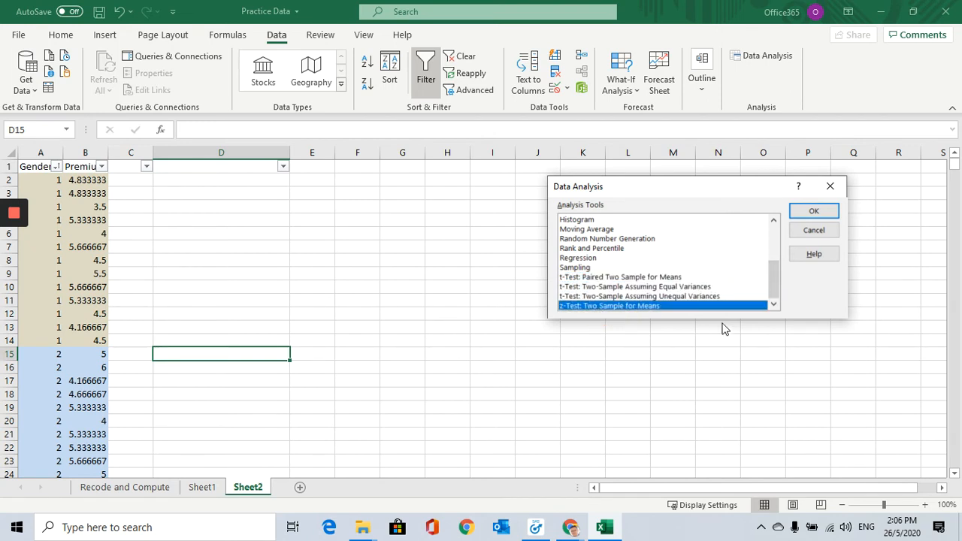
Compare the two-sample t-Test entries assuming equal and unequal variances, ending on t-Test: Two-Sample Assuming Equal Variances.
click(710, 287)
click(707, 296)
click(697, 287)
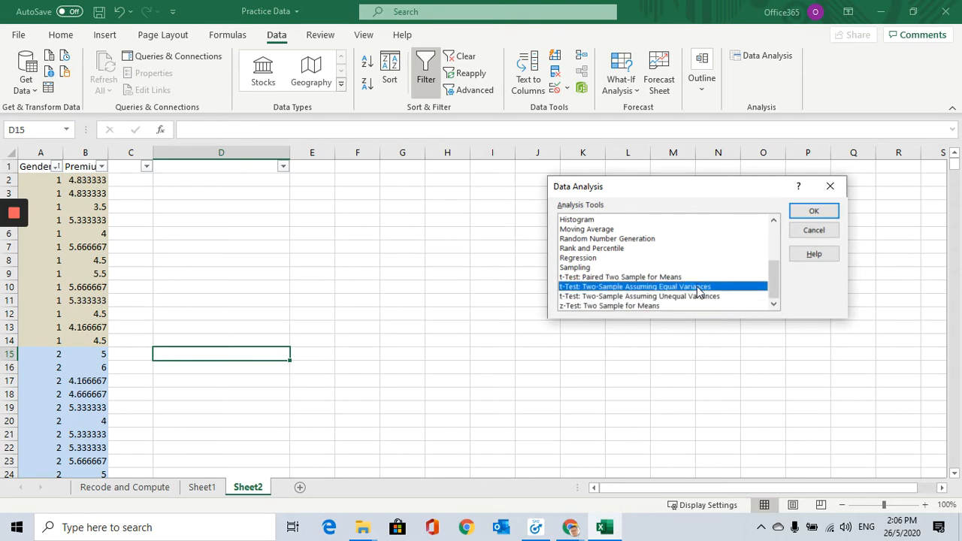
click(692, 296)
click(692, 287)
click(696, 296)
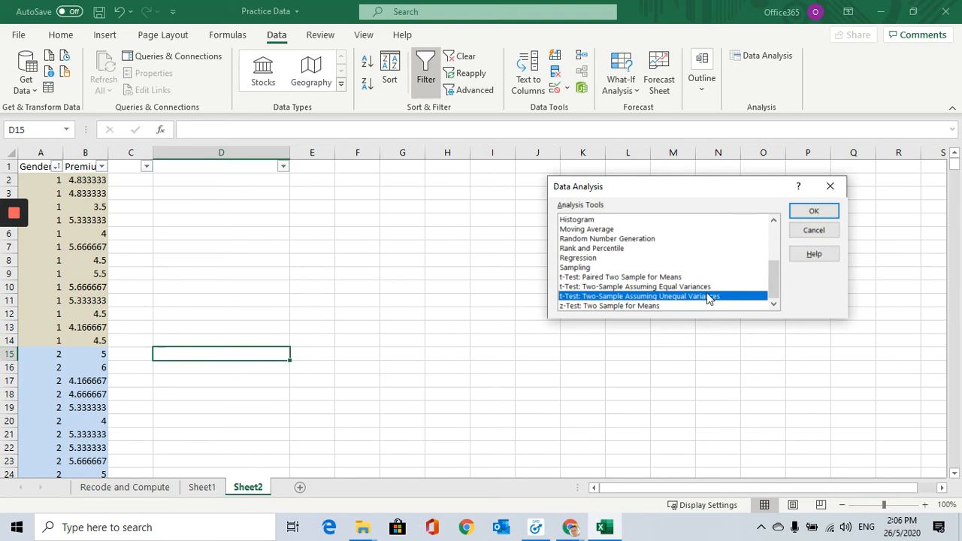
click(692, 288)
click(679, 298)
click(686, 287)
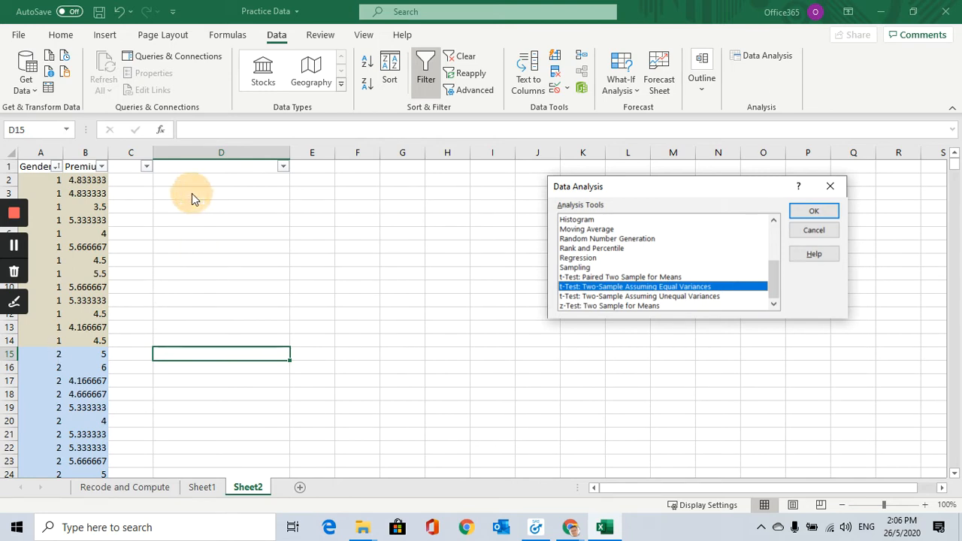
Copy the Ho and Ha variance hypotheses from H2:H3 of Sheet1 into Sheet2, starting at cell D3.
click(831, 186)
click(223, 195)
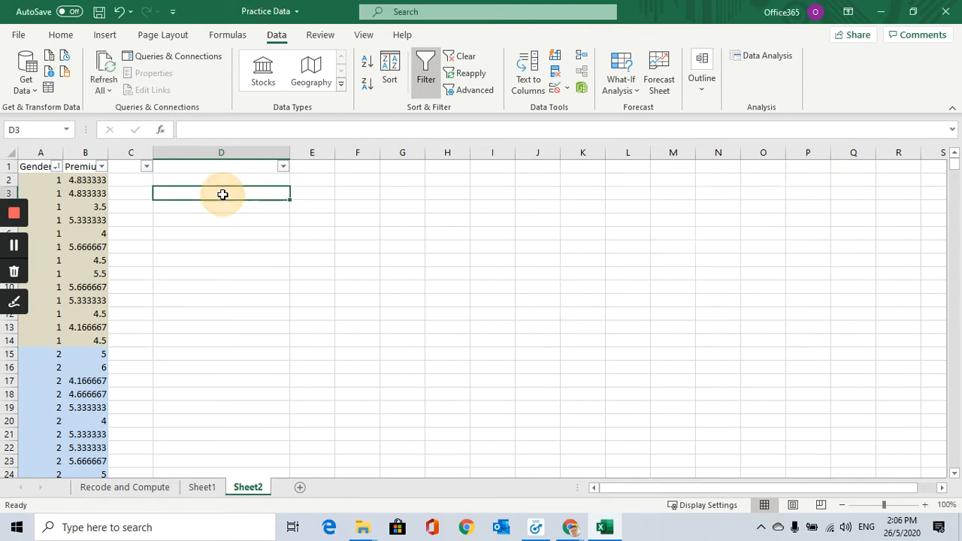
click(201, 487)
mouse_move(523, 182)
mouse_down()
mouse_move(516, 203)
mouse_move(519, 194)
mouse_up()
key(ctrl+c)
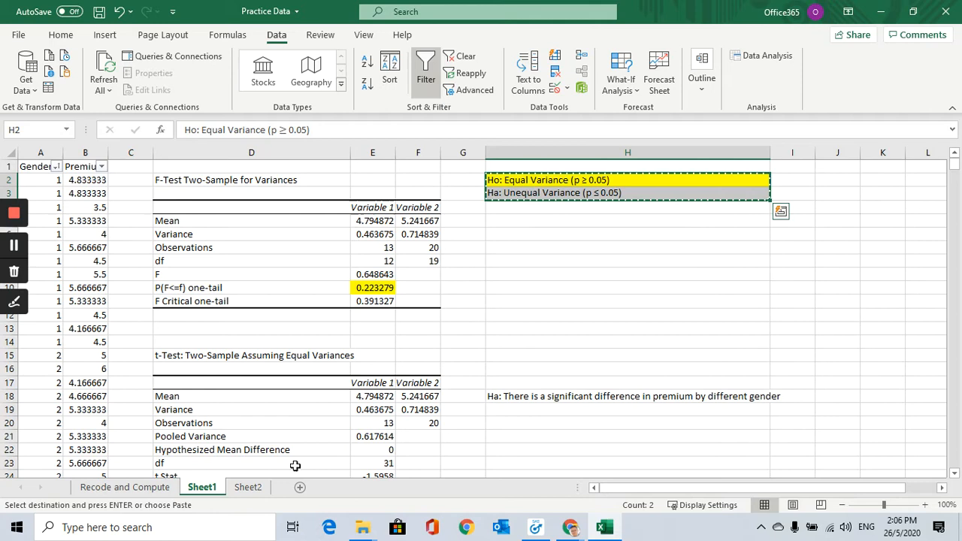
click(249, 487)
click(202, 197)
key(ctrl+v)
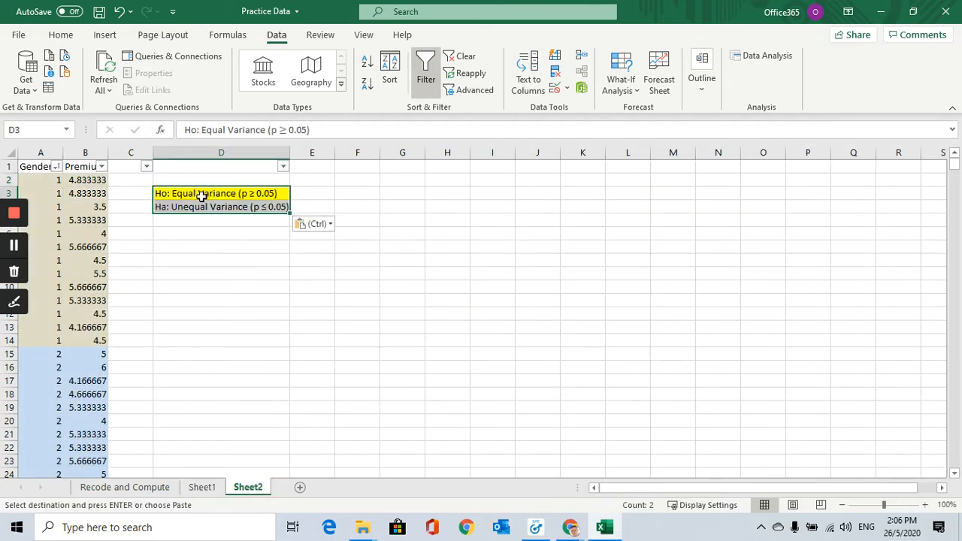
Compare the equal-variance hypothesis in D3 with the unequal-variance hypothesis in D4.
click(189, 230)
click(180, 210)
key(Up)
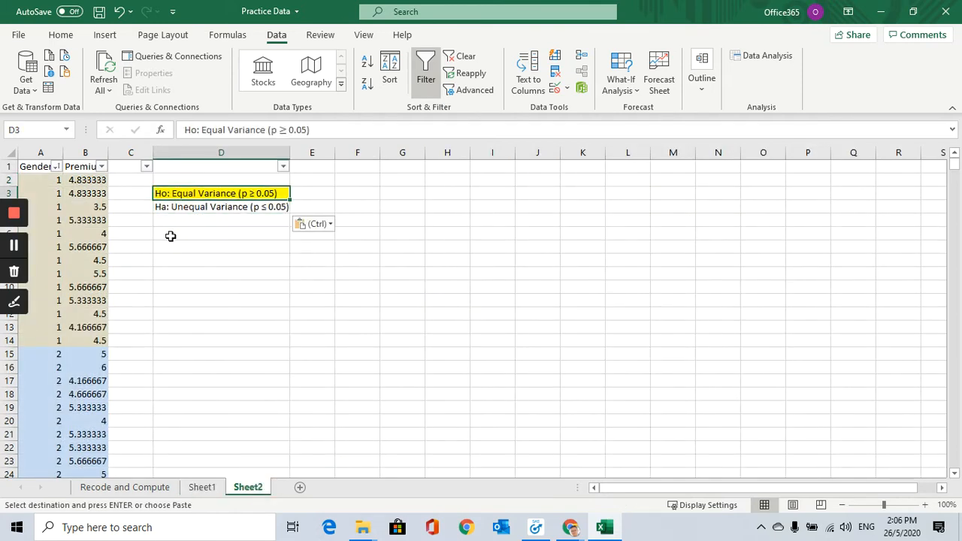
click(189, 204)
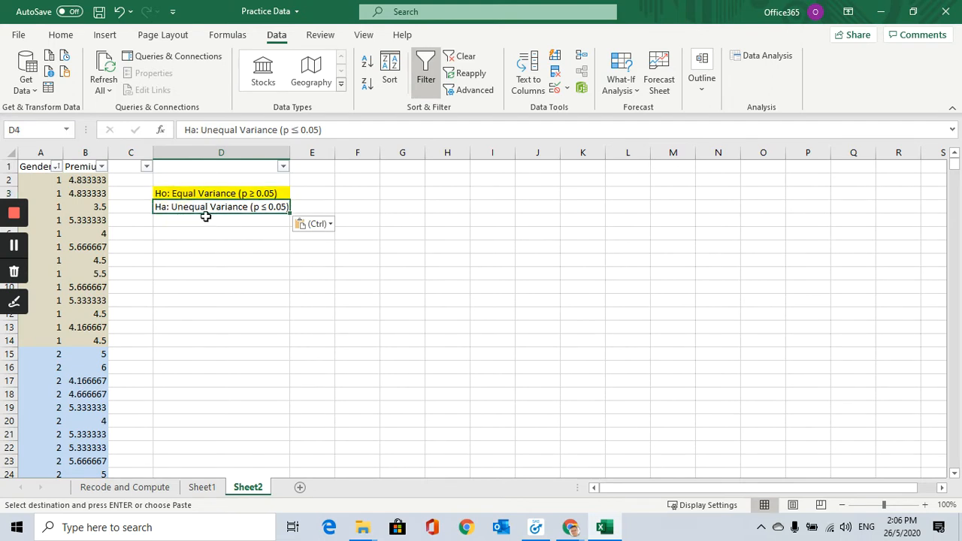
click(172, 194)
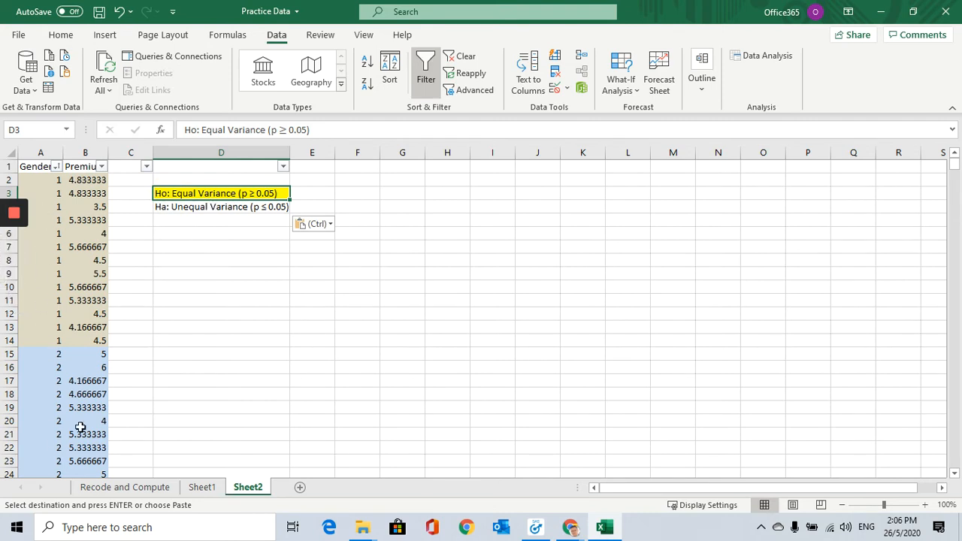
click(216, 209)
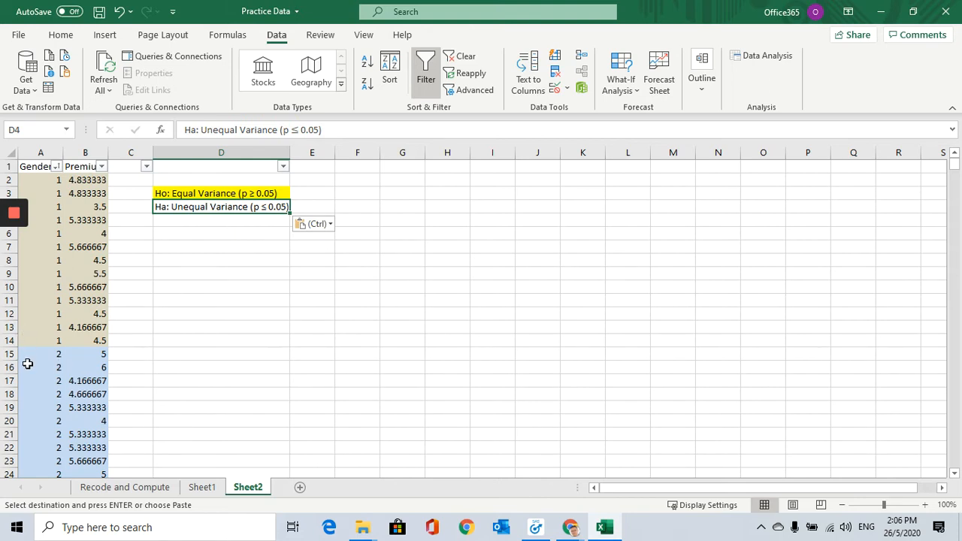
click(188, 193)
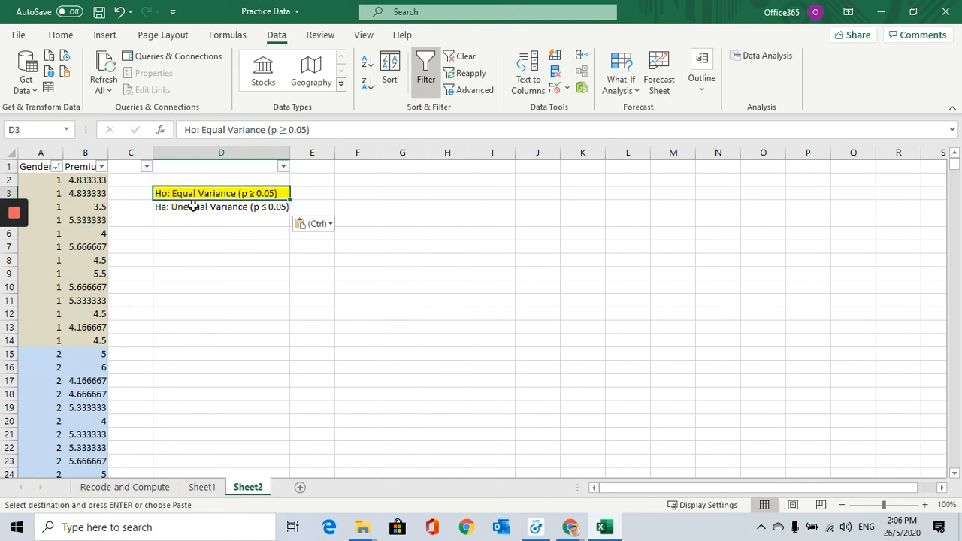
click(192, 206)
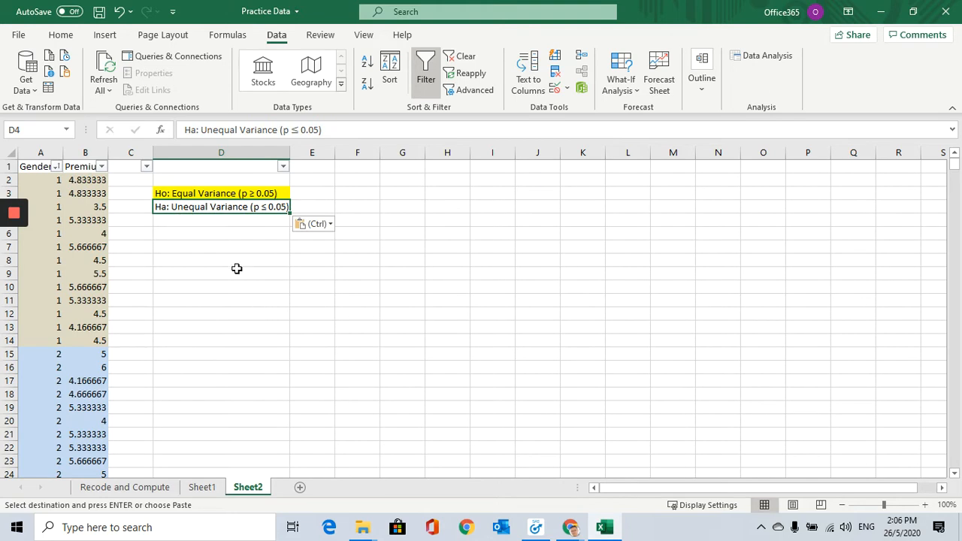
Remove the yellow fill from the equal-variance hypothesis in cell D3.
click(189, 193)
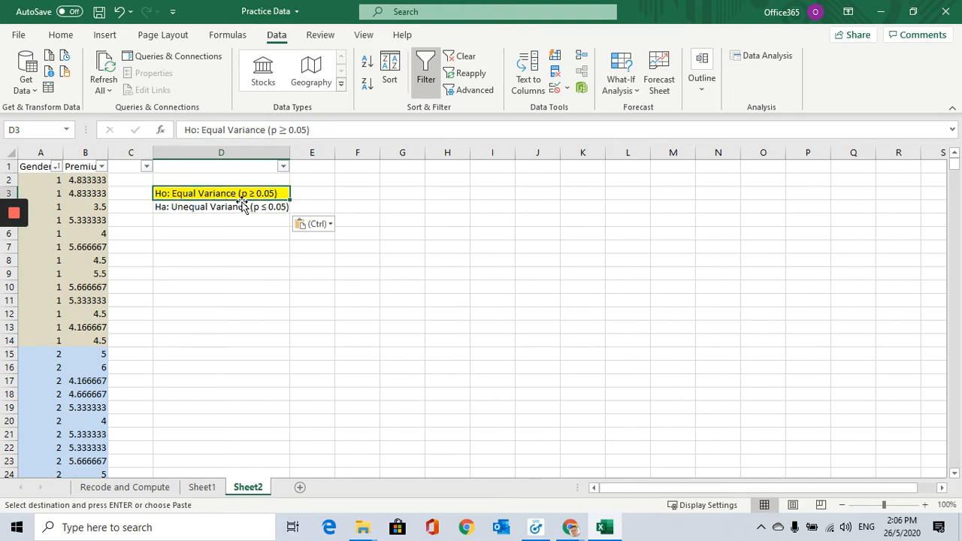
click(60, 35)
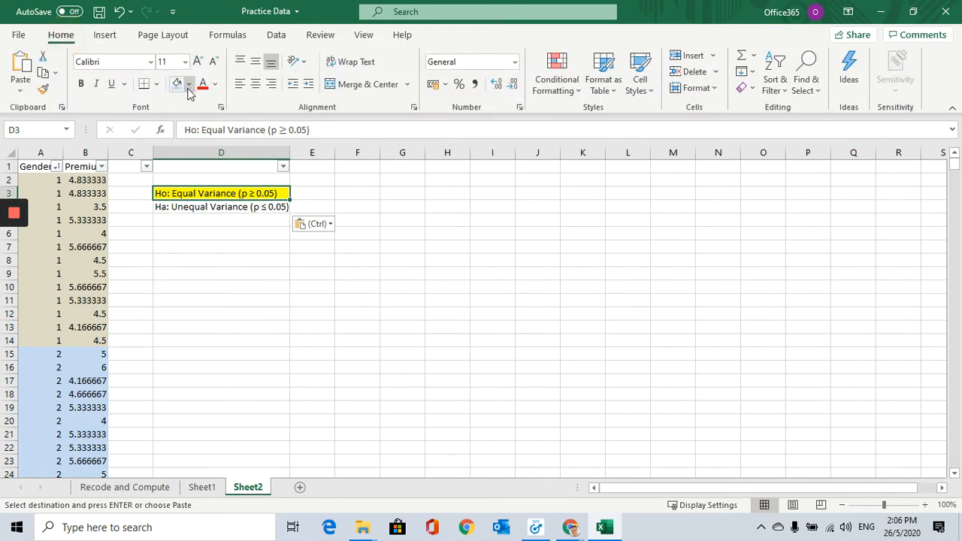
click(189, 84)
click(195, 241)
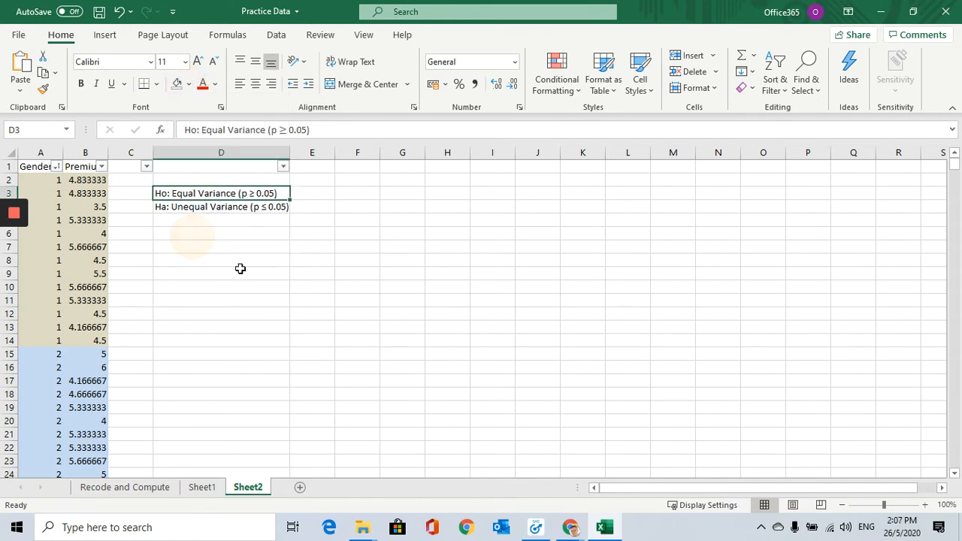
click(240, 263)
Review the p-value conditions attached to the two variance hypotheses in D3:D4.
click(232, 197)
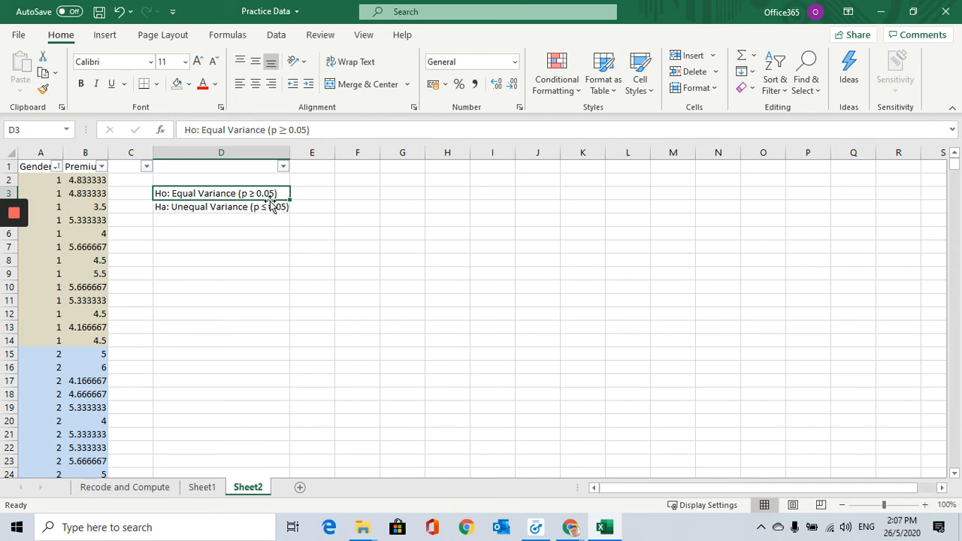
click(191, 208)
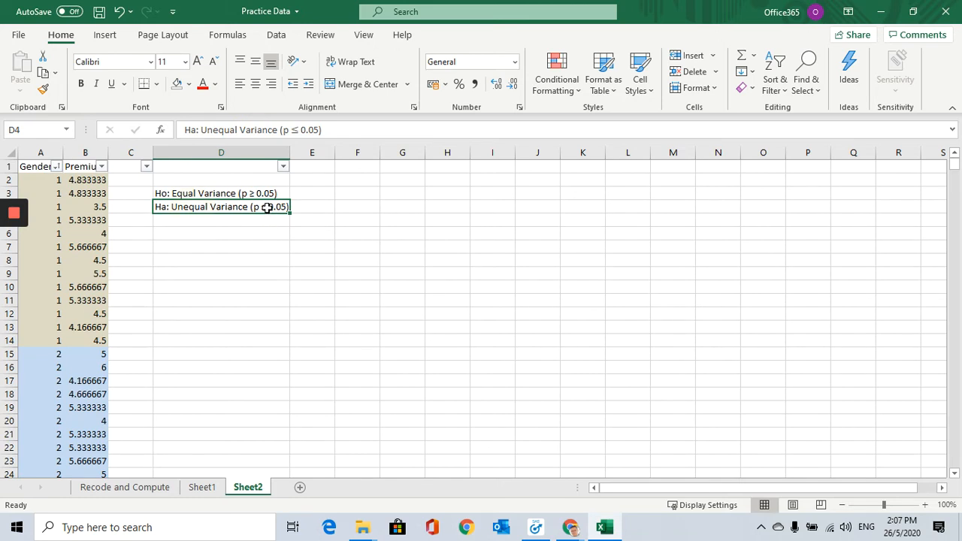
click(182, 228)
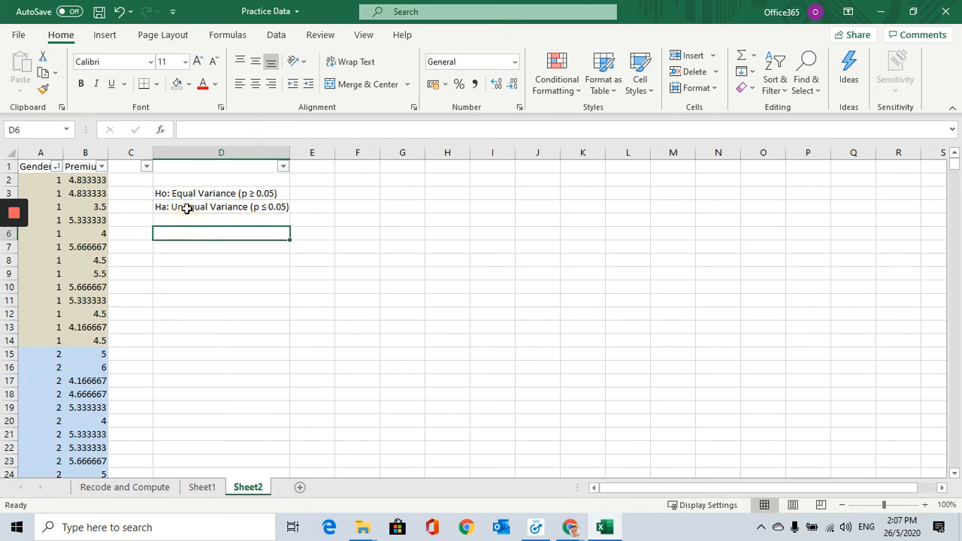
click(188, 208)
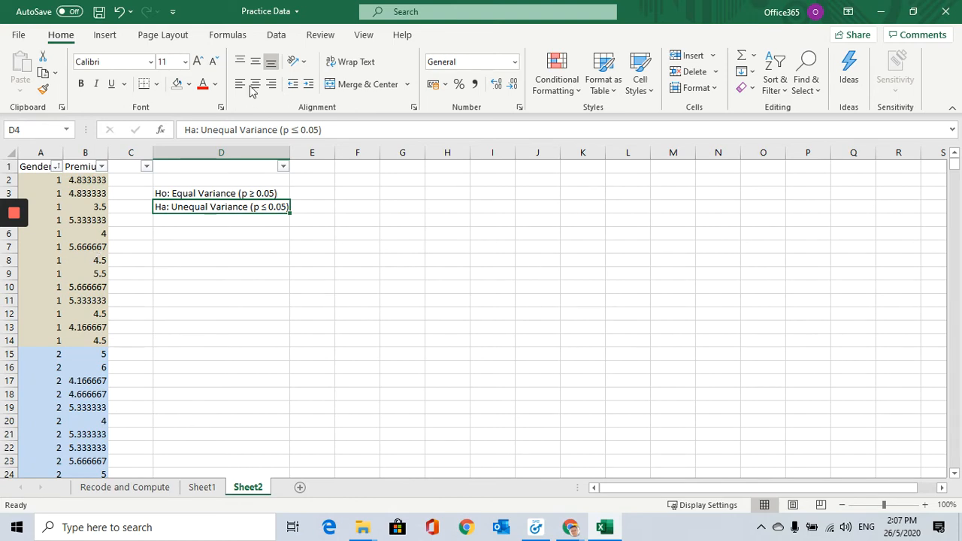
Open the F-Test Two-Sample for Variances tool from the Data Analysis tools.
click(280, 36)
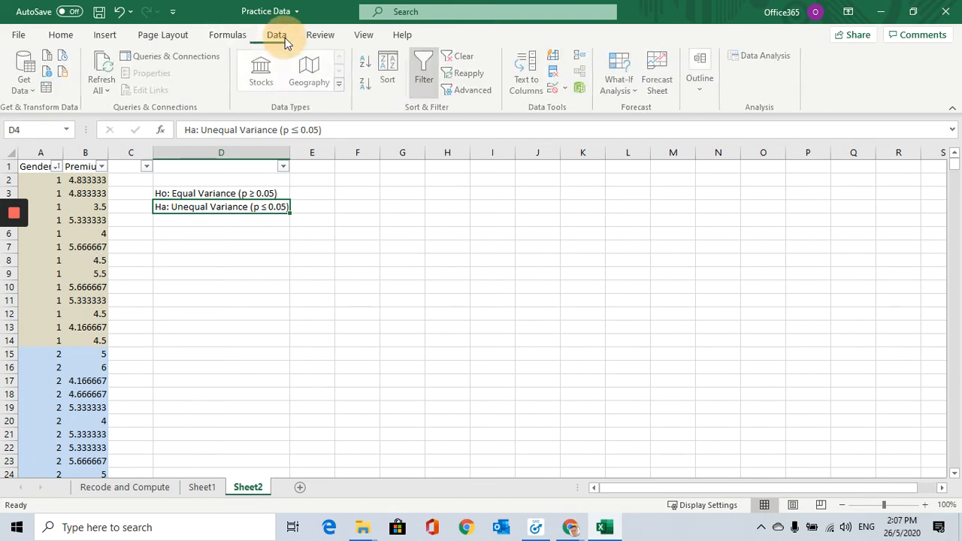
click(771, 65)
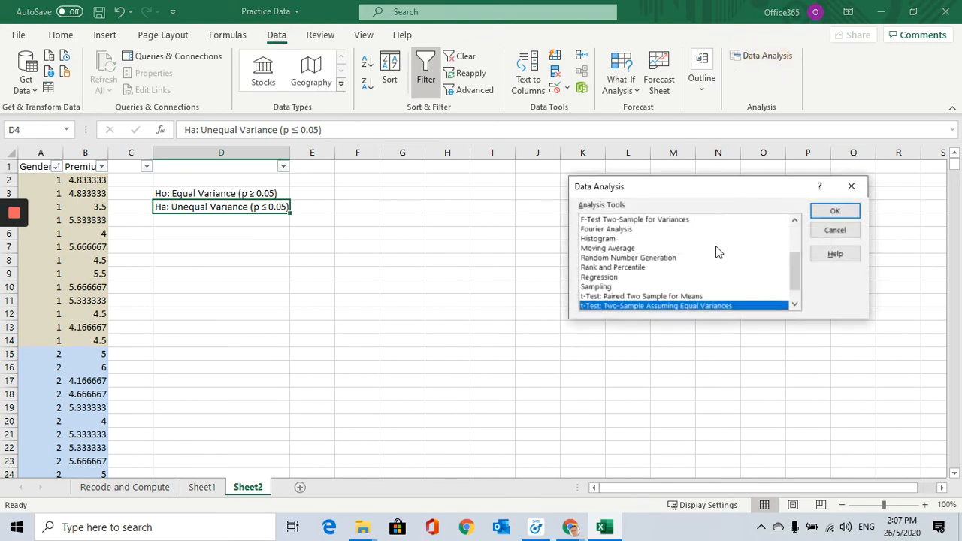
drag(796, 270, 795, 293)
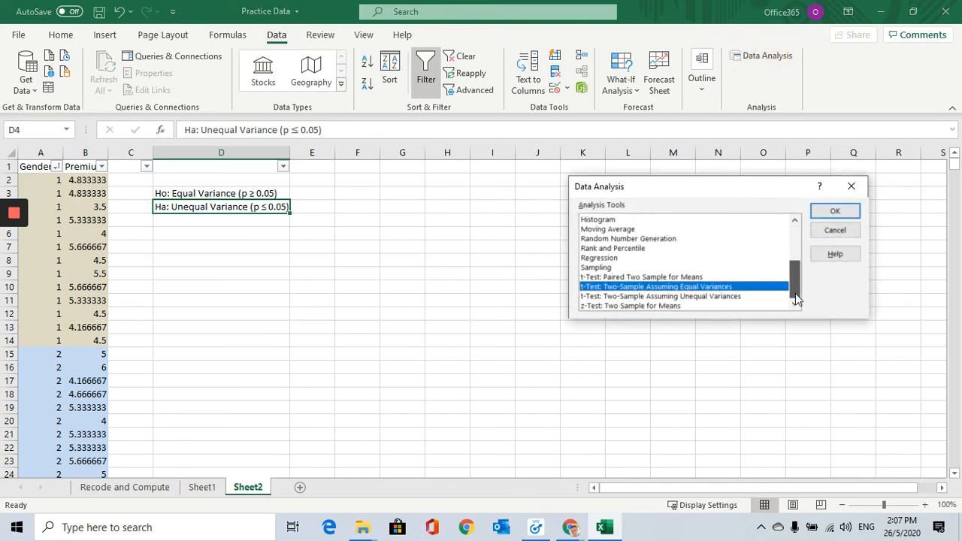
click(695, 297)
click(695, 288)
click(695, 299)
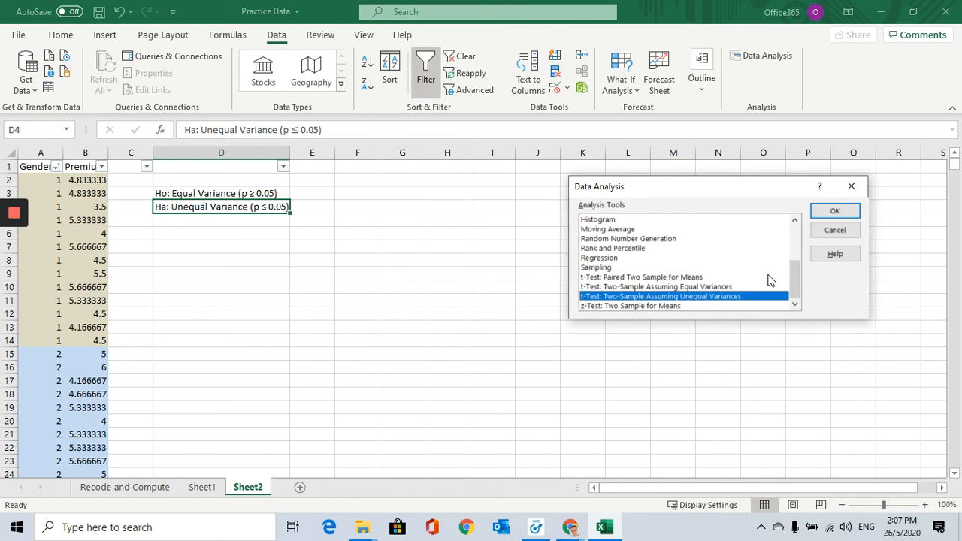
drag(798, 282, 795, 249)
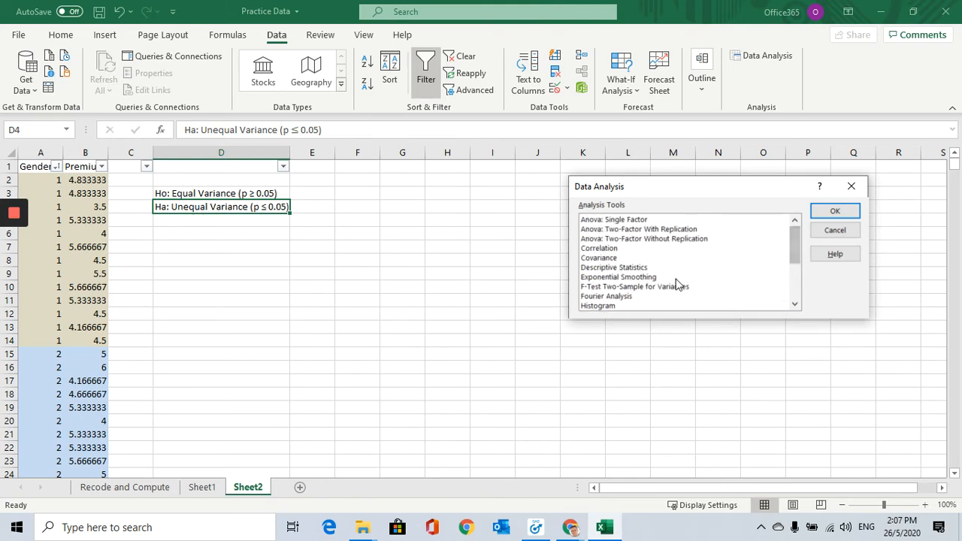
click(651, 286)
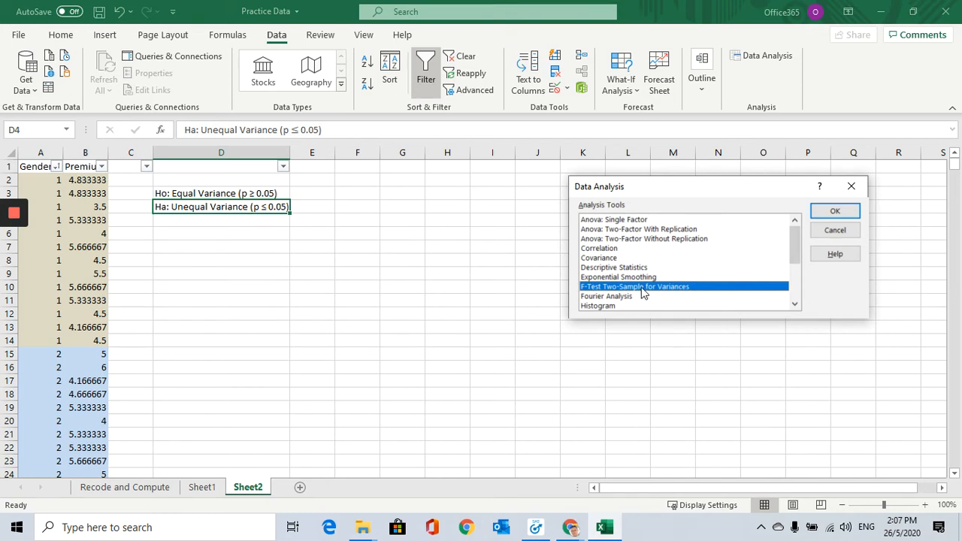
click(844, 215)
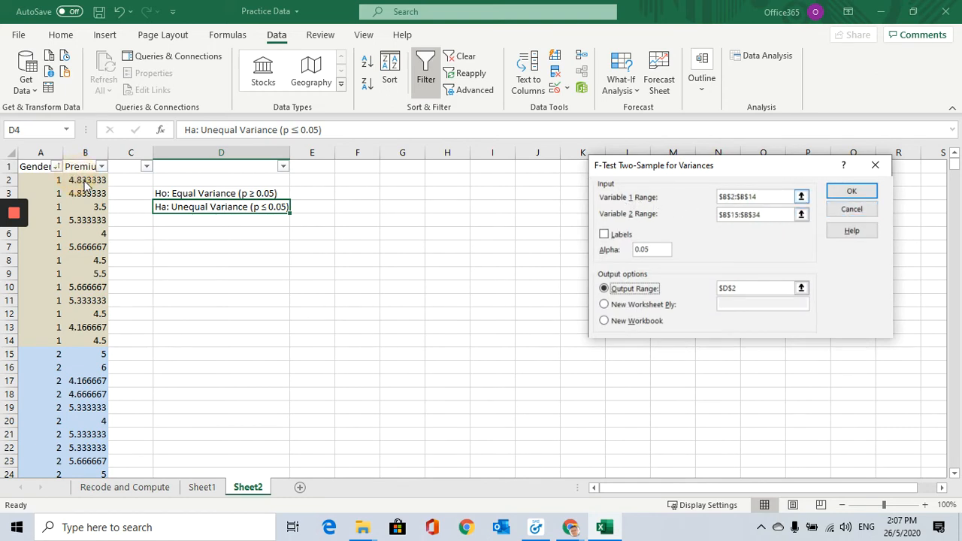
Set the F-test's Variable 1 Range to $B$2:$B$14 and Variable 2 Range to $B$15:$B$34.
drag(764, 196, 714, 197)
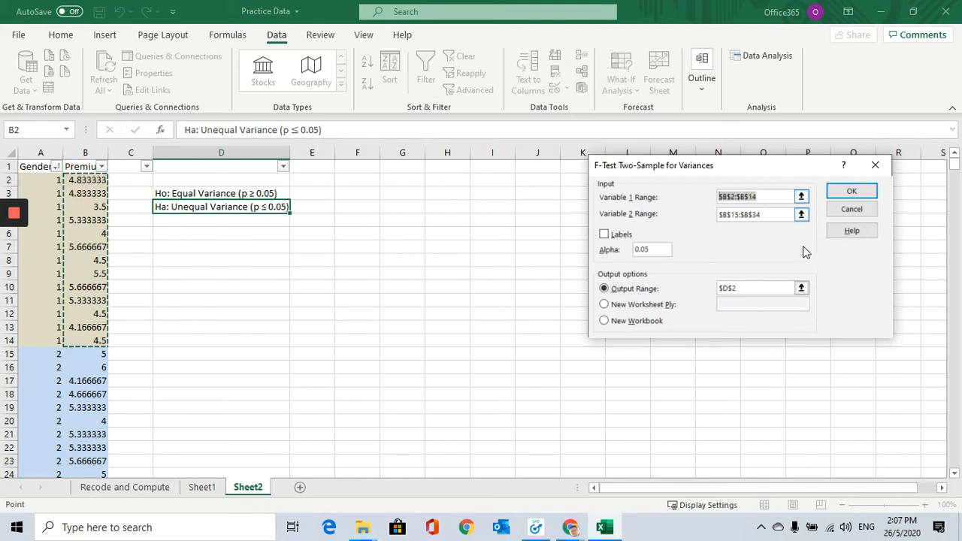
key(BackSpace)
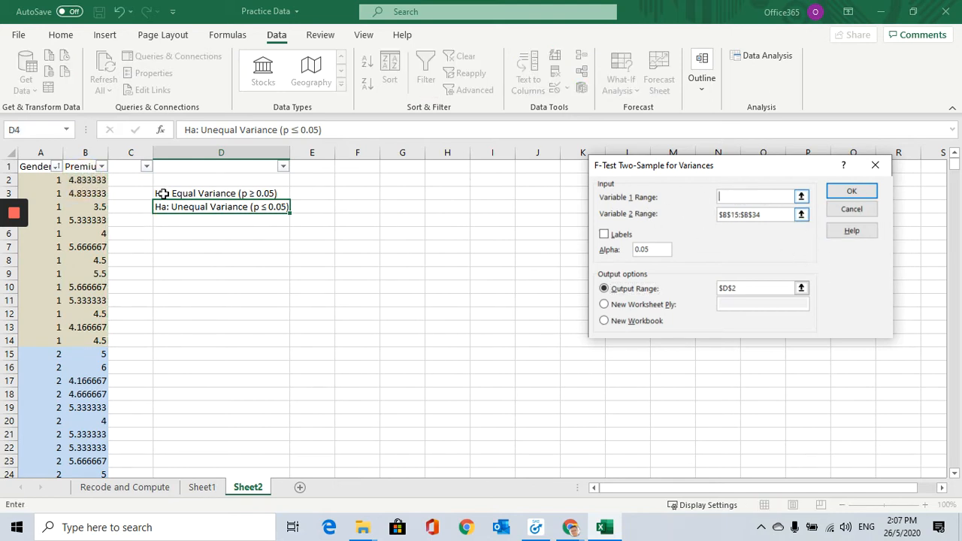
drag(92, 182, 89, 336)
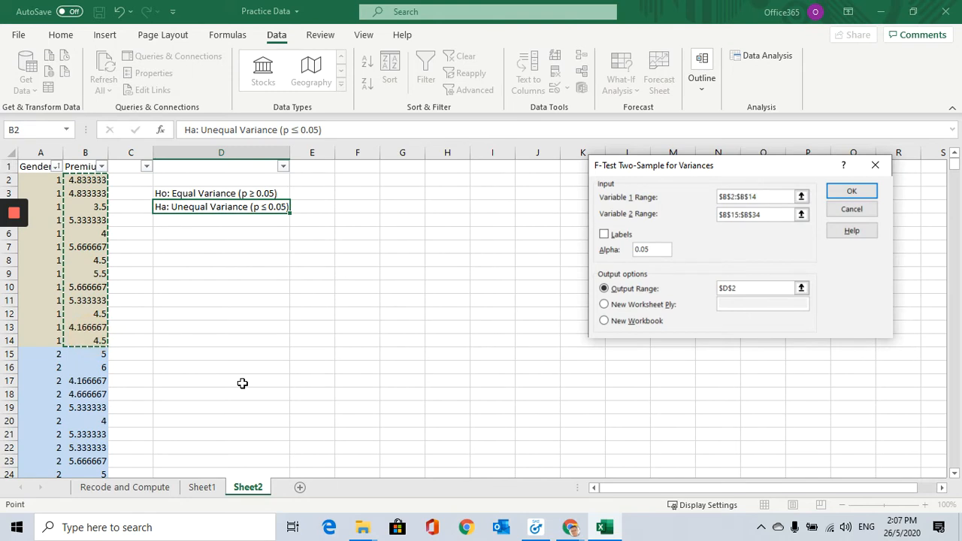
click(769, 215)
drag(769, 215, 707, 213)
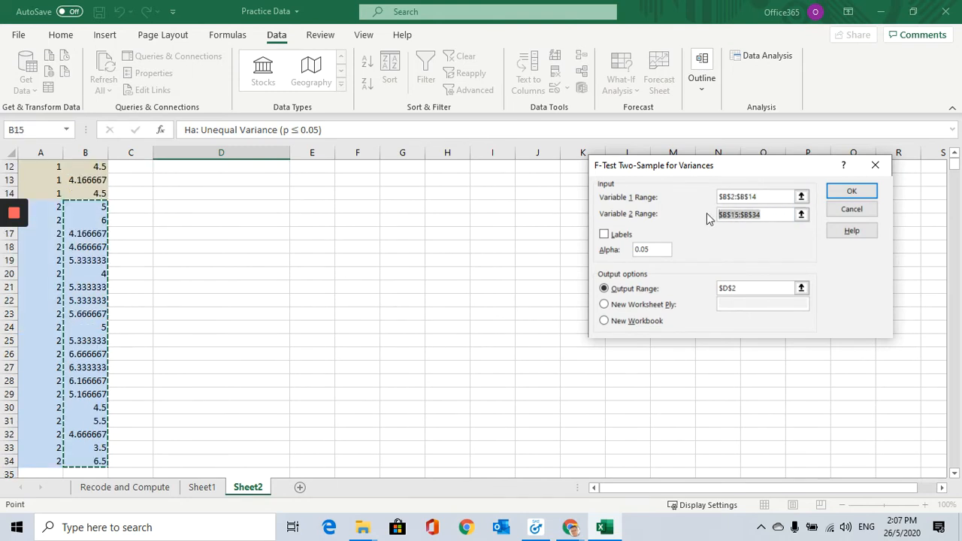
key(BackSpace)
drag(98, 207, 95, 342)
scroll(215, 387, up, 6)
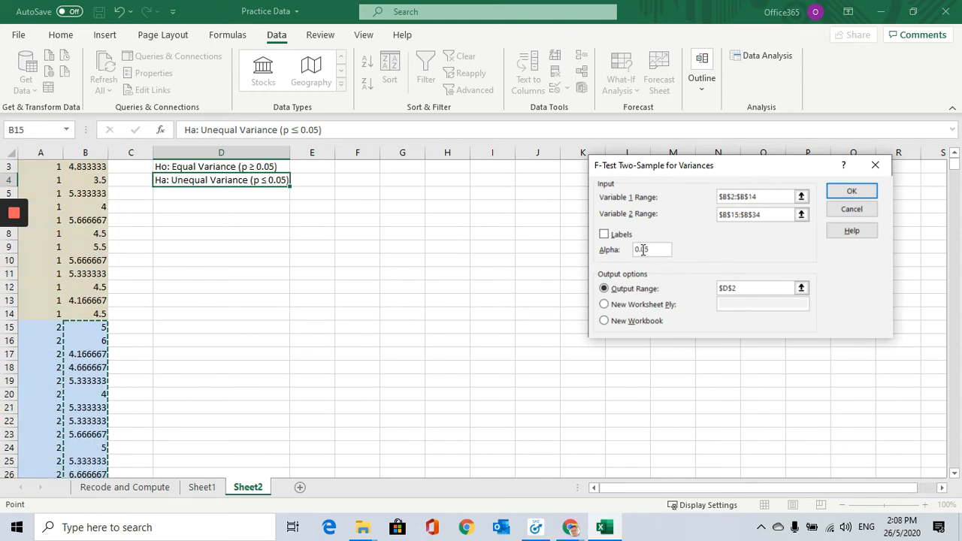
Set the F-test's output range to $F$2 and run the test.
click(731, 291)
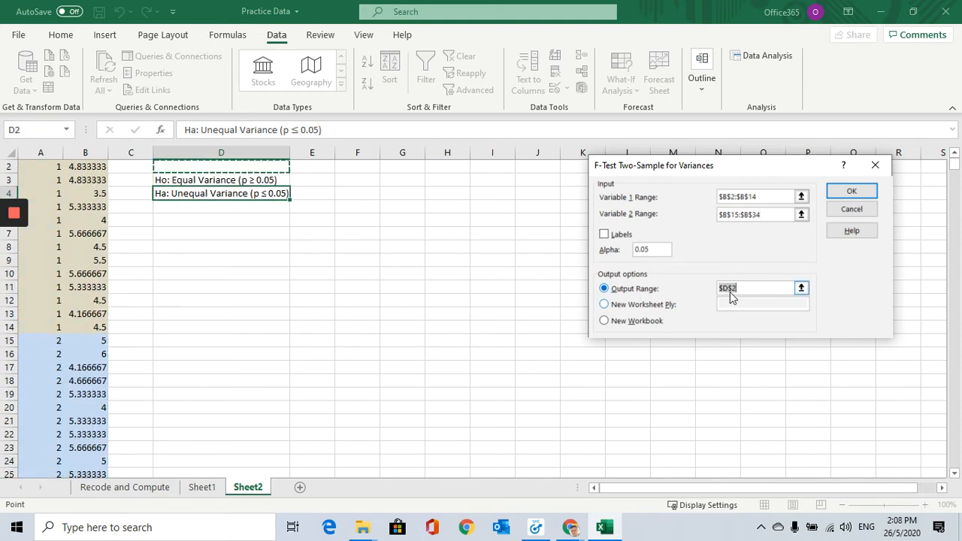
drag(747, 286, 715, 287)
key(BackSpace)
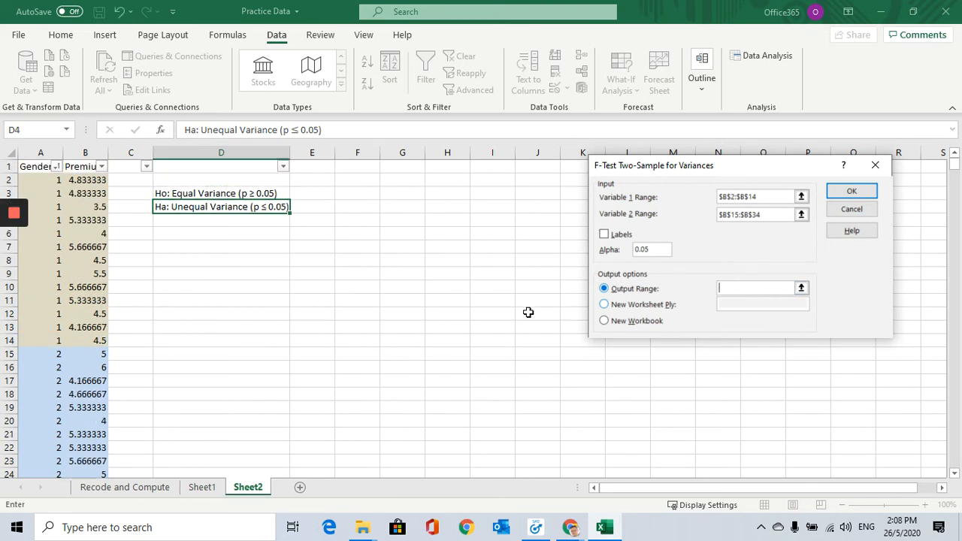
click(358, 180)
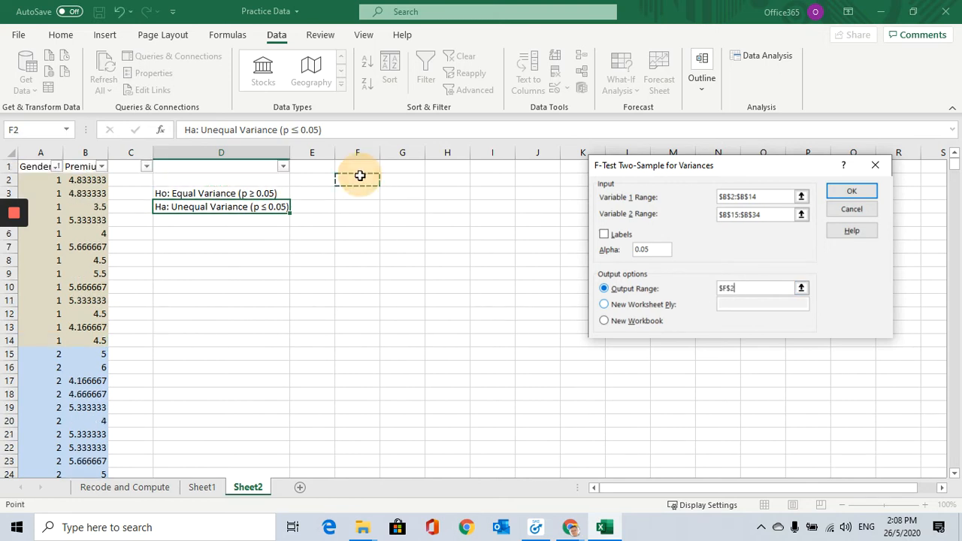
click(852, 191)
Auto-fit column F so the full row labels of the F-test output fit.
click(357, 315)
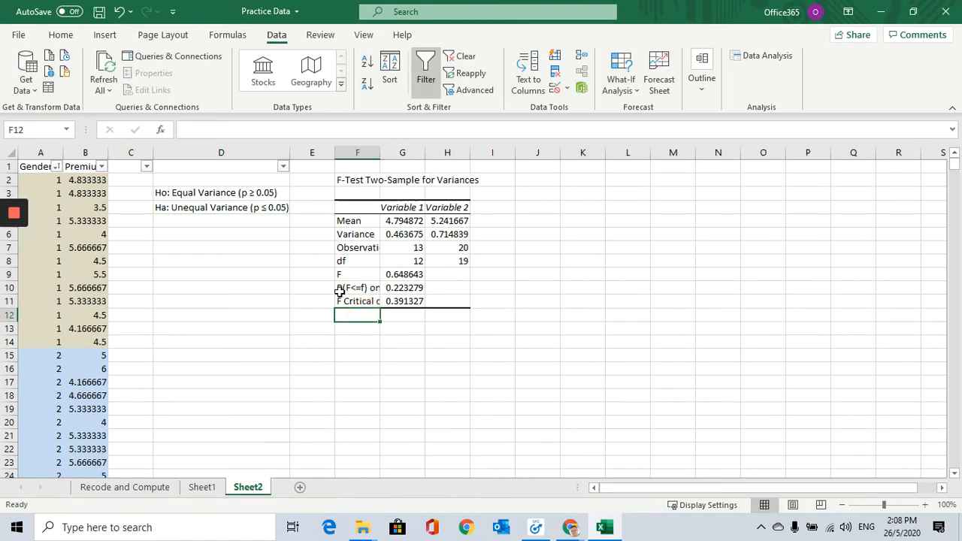
click(340, 292)
double_click(380, 153)
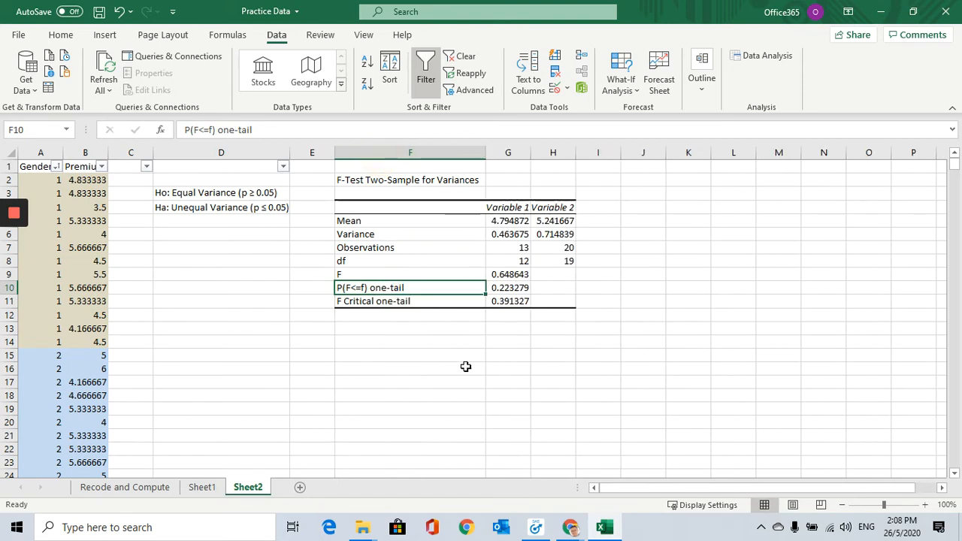
click(510, 222)
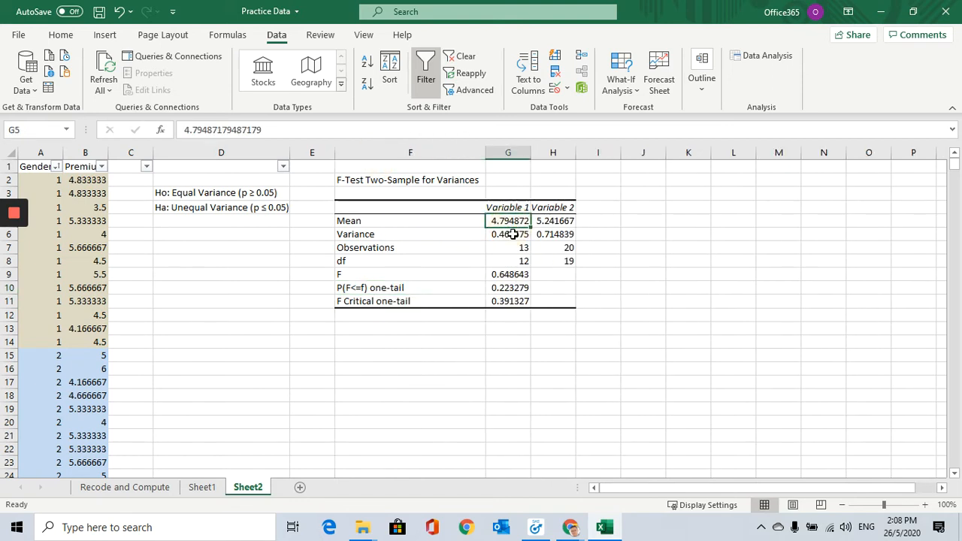
click(561, 207)
click(512, 209)
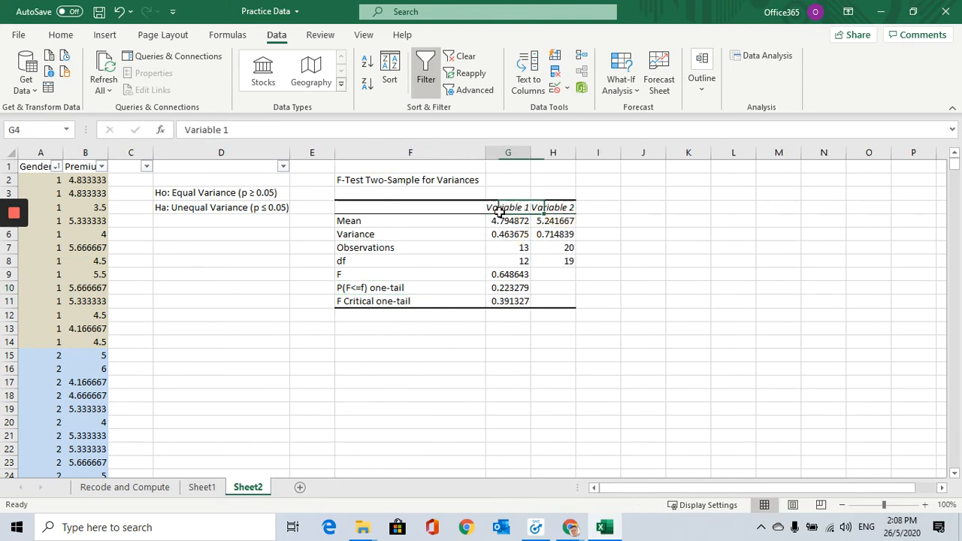
drag(43, 181, 37, 436)
click(545, 207)
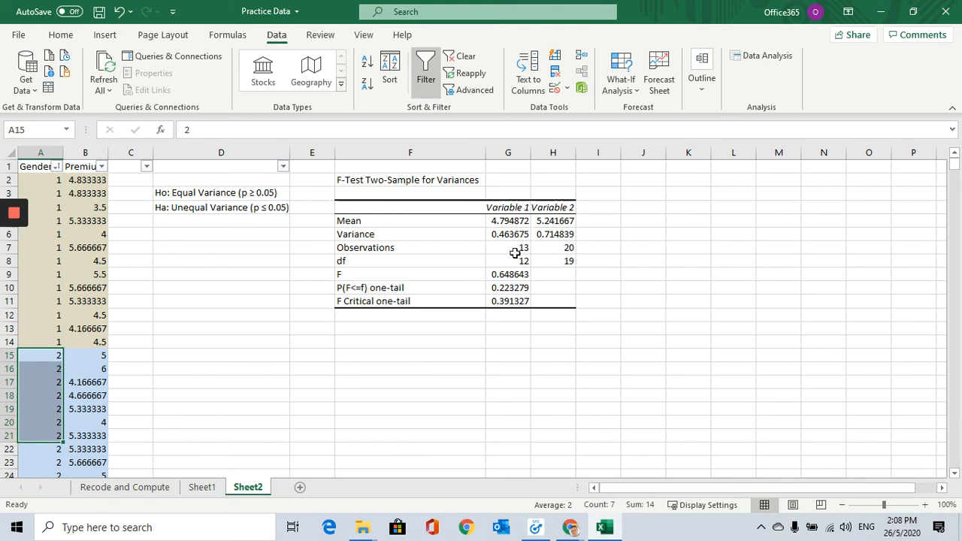
Fill the F-test's P(F<=f) one-tail value in cell G10 with yellow.
click(401, 286)
click(499, 287)
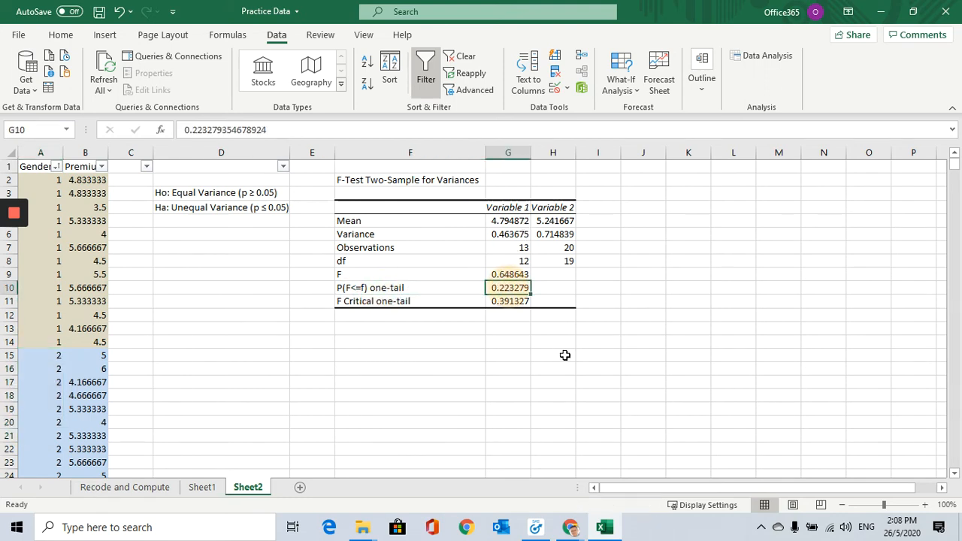
click(105, 35)
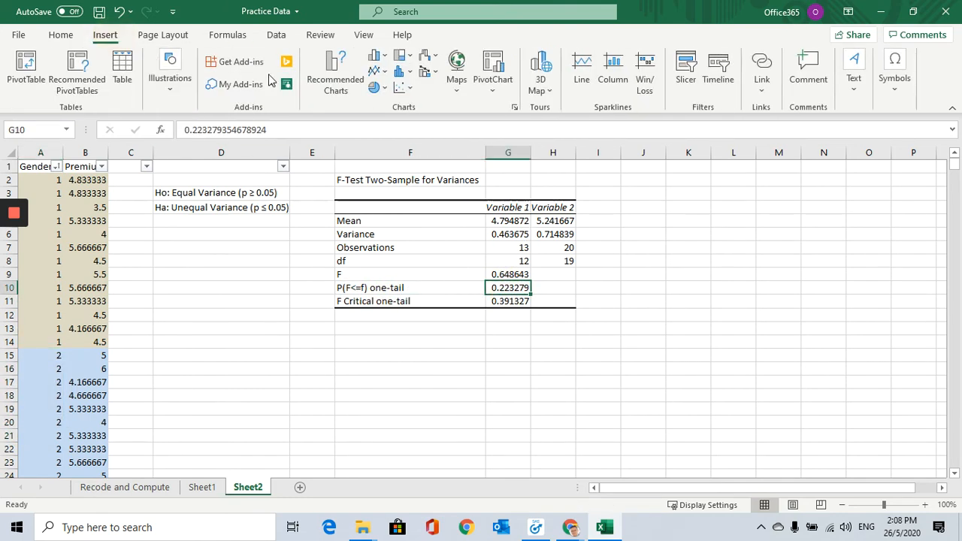
click(62, 36)
click(189, 84)
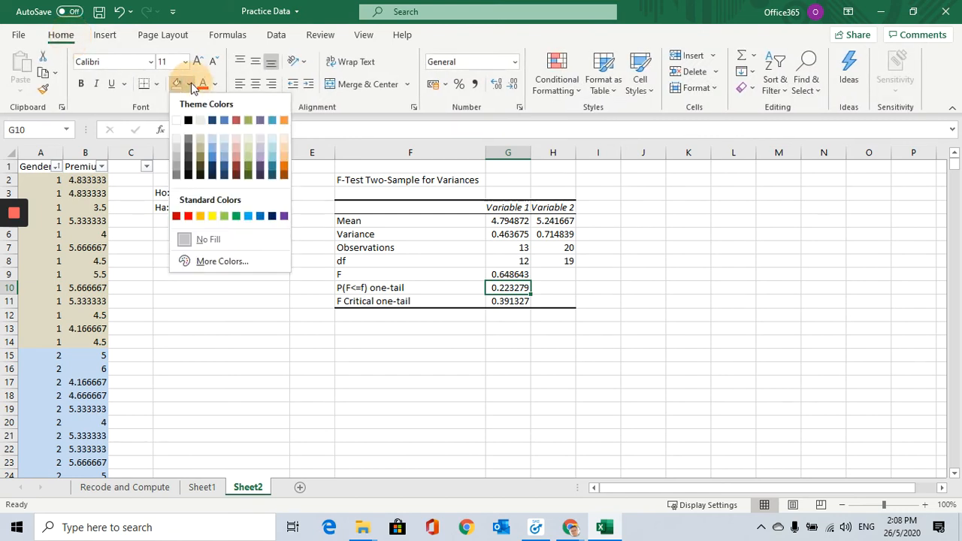
click(213, 218)
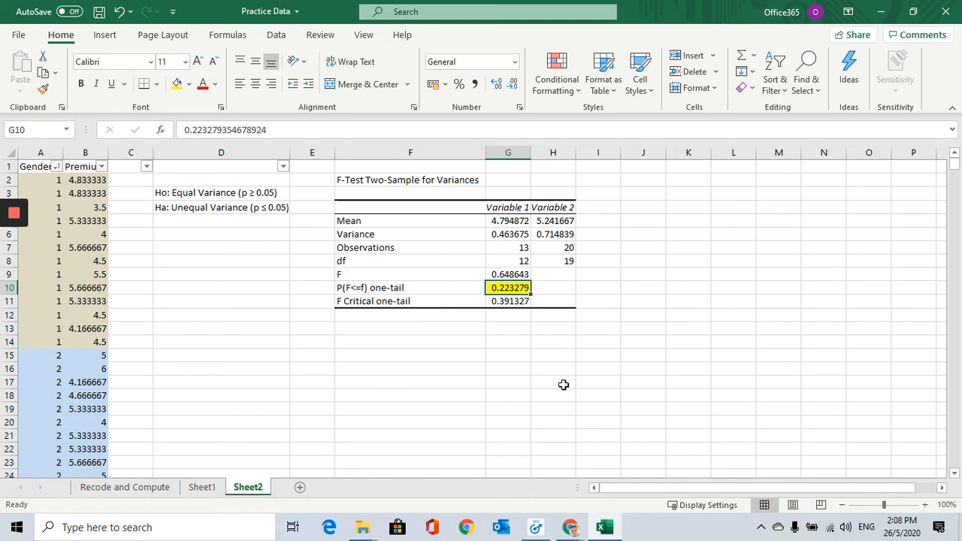
Fill the equal-variance null hypothesis in cell D3 with the same yellow.
click(197, 194)
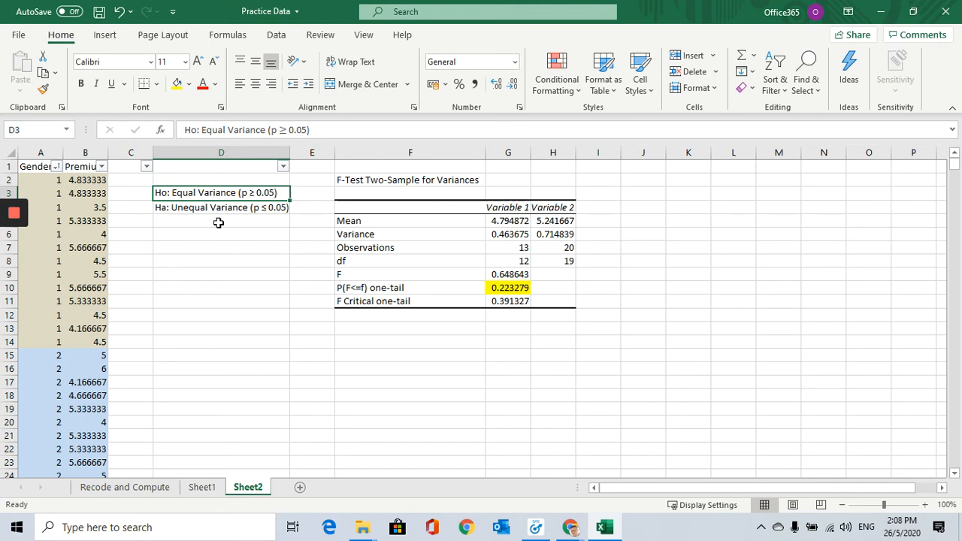
click(178, 84)
click(224, 245)
click(223, 195)
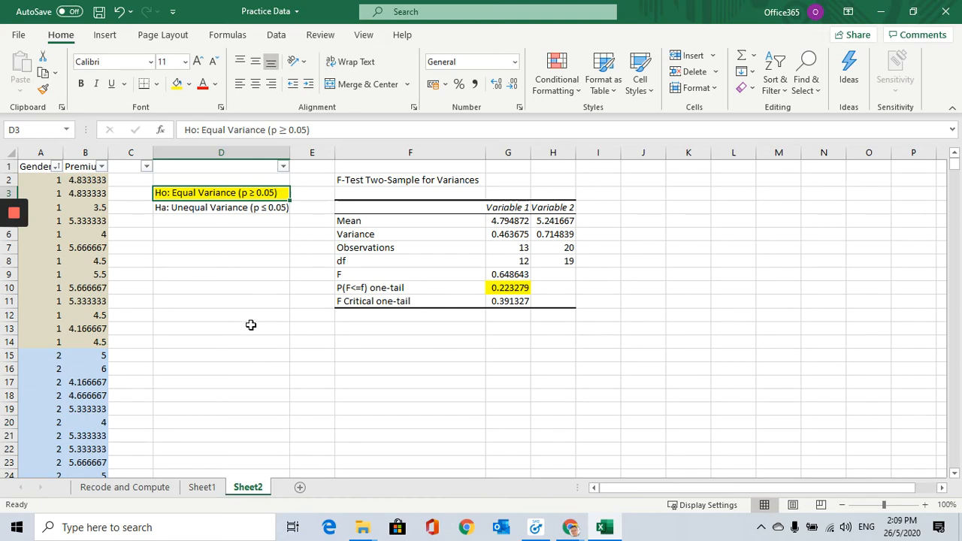
Open the t-Test: Two-Sample Assuming Equal Variances tool from the Data Analysis tools.
click(280, 36)
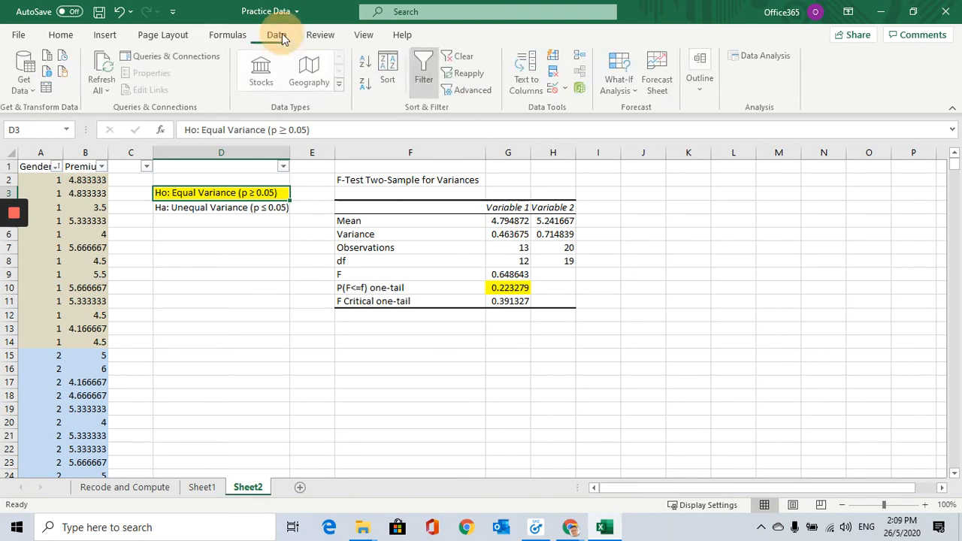
click(771, 57)
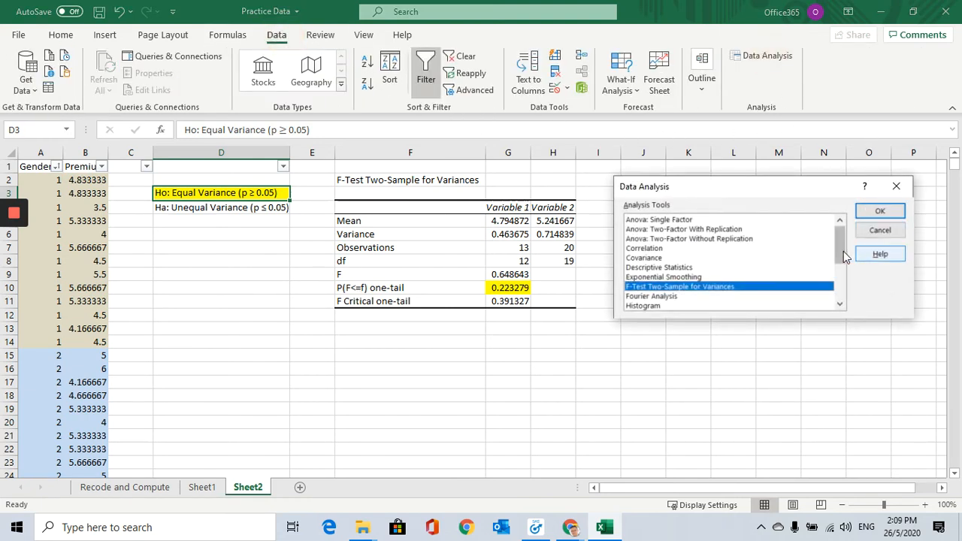
scroll(842, 255, down, 3)
click(740, 286)
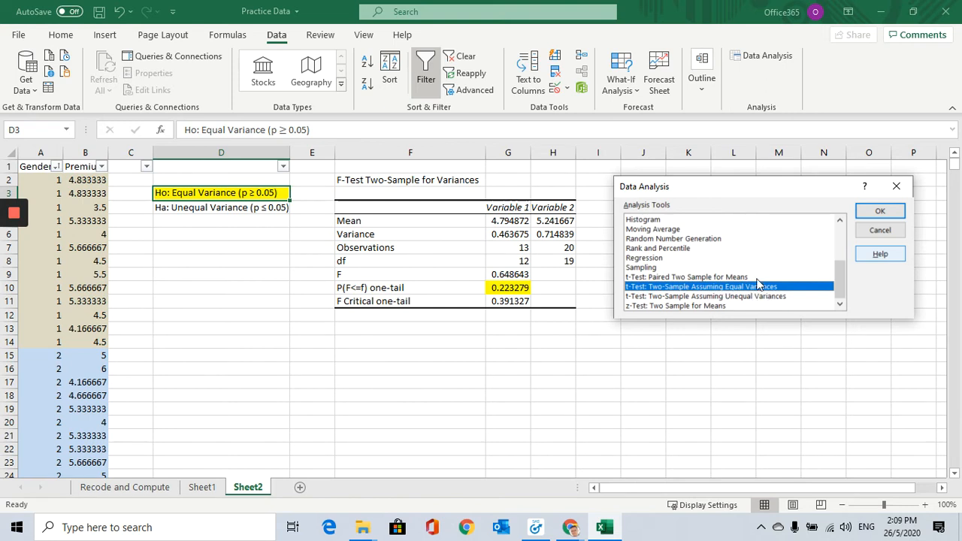
click(878, 213)
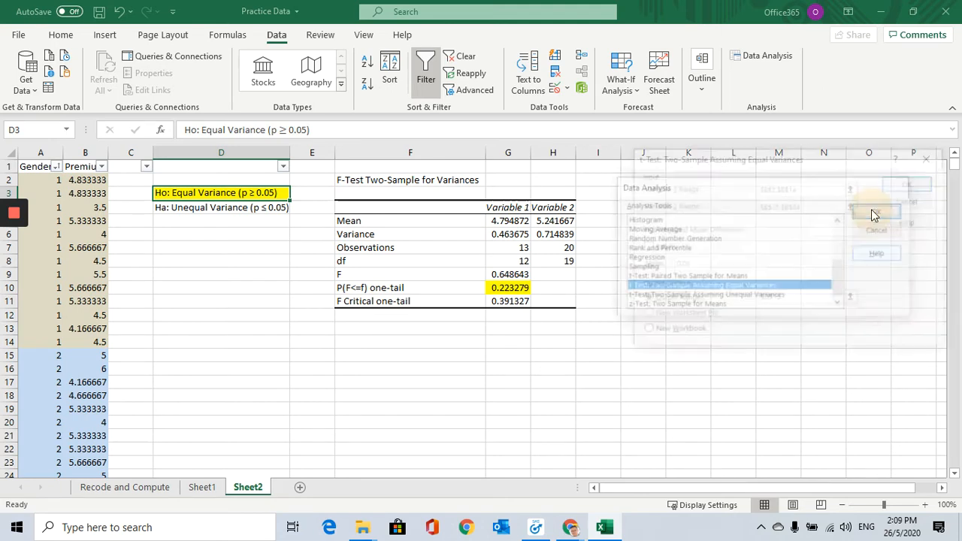
Clear the prefilled Variable 1 and Variable 2 ranges of the t-test.
drag(820, 188, 741, 188)
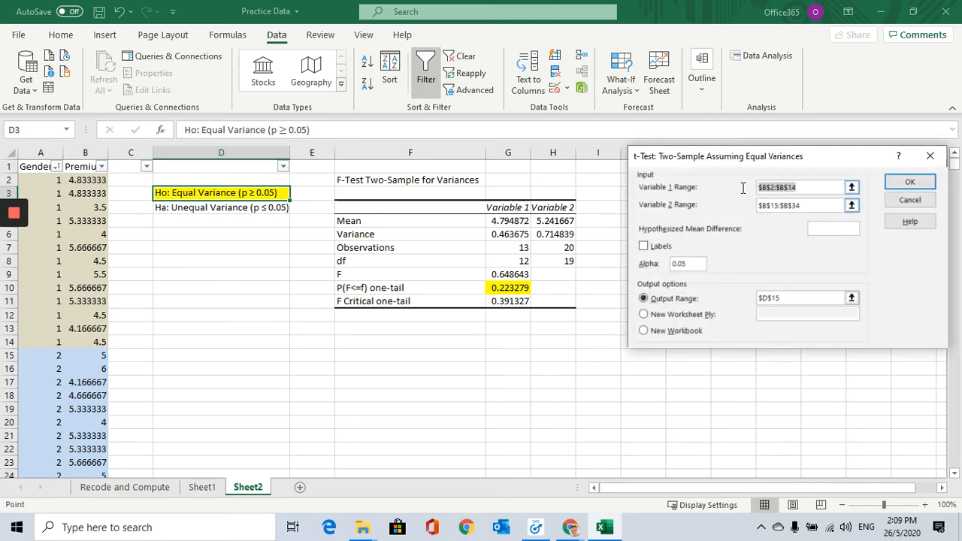
key(BackSpace)
double_click(796, 204)
key(BackSpace)
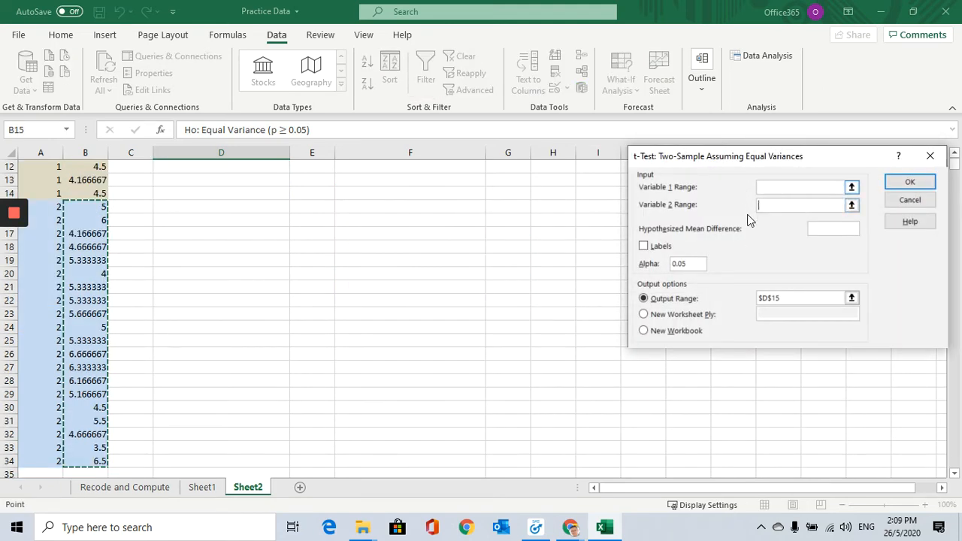
drag(94, 181, 94, 342)
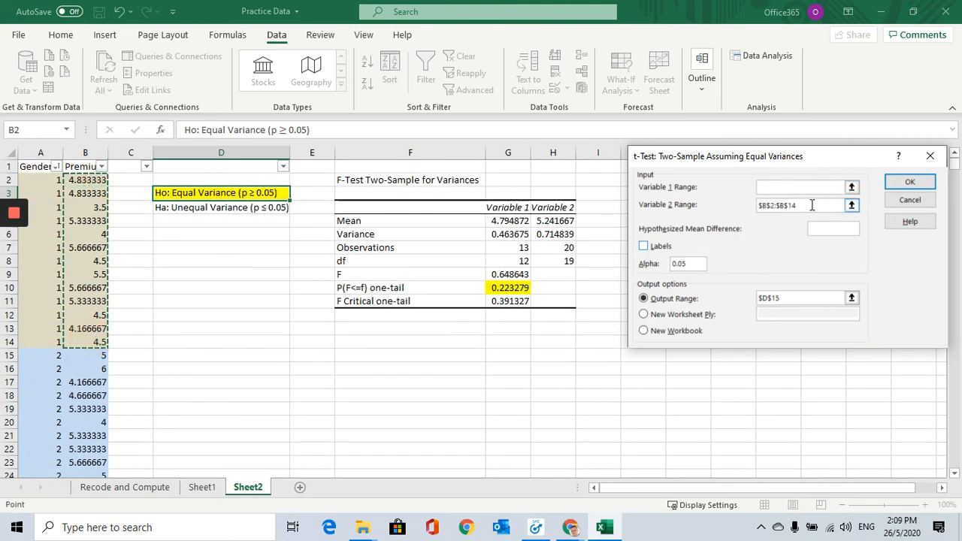
drag(820, 207, 730, 204)
key(BackSpace)
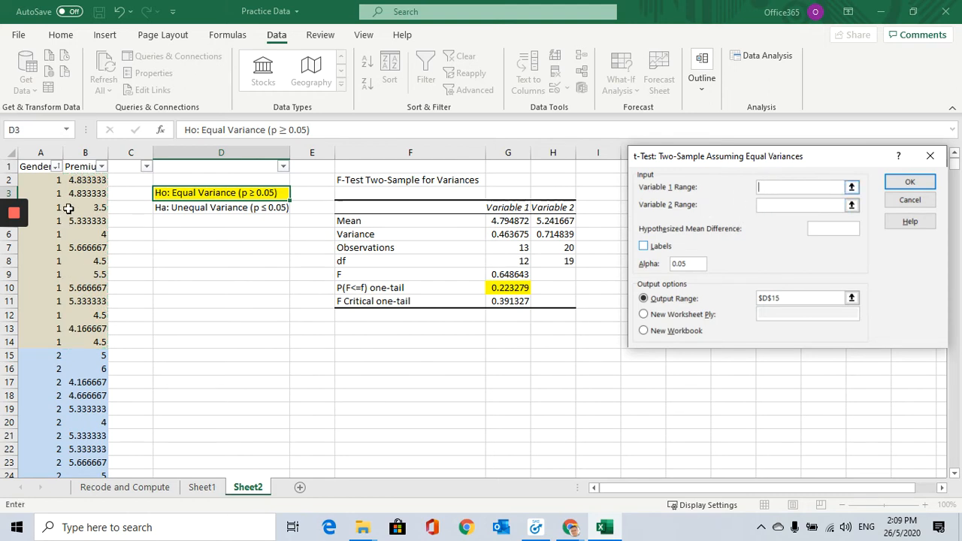
Set the t-test's Variable 1 Range to $B$2:$B$14 and Variable 2 Range to $B$15:$B$34.
drag(90, 180, 95, 342)
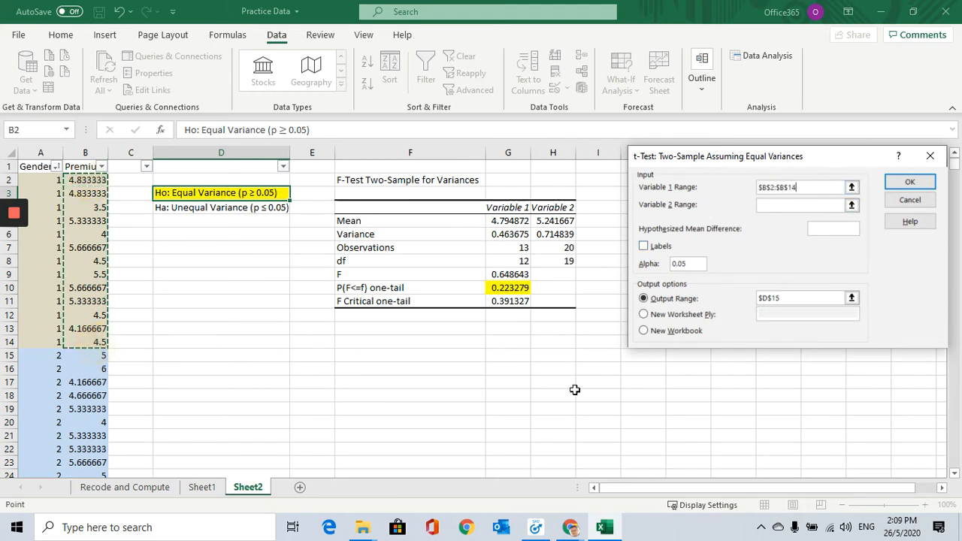
click(818, 207)
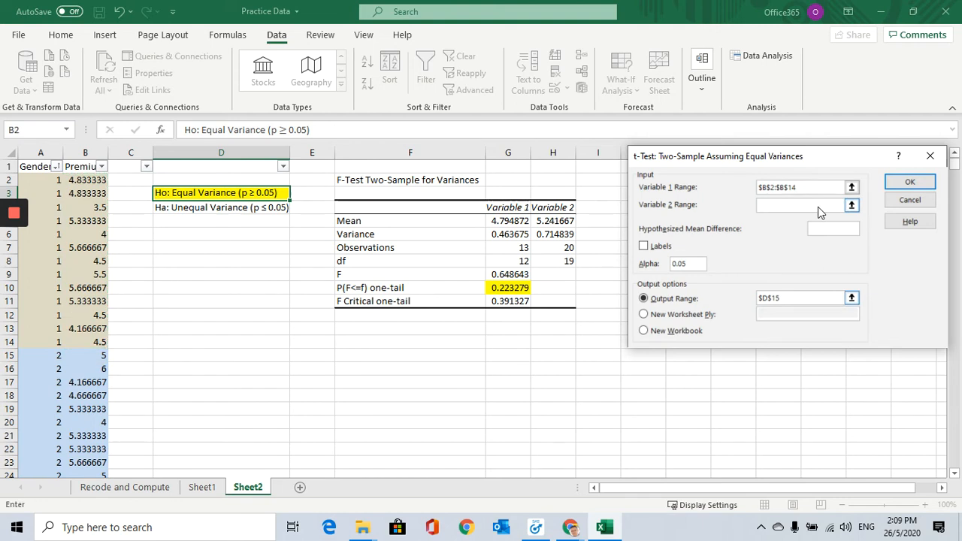
click(86, 357)
drag(86, 360, 97, 447)
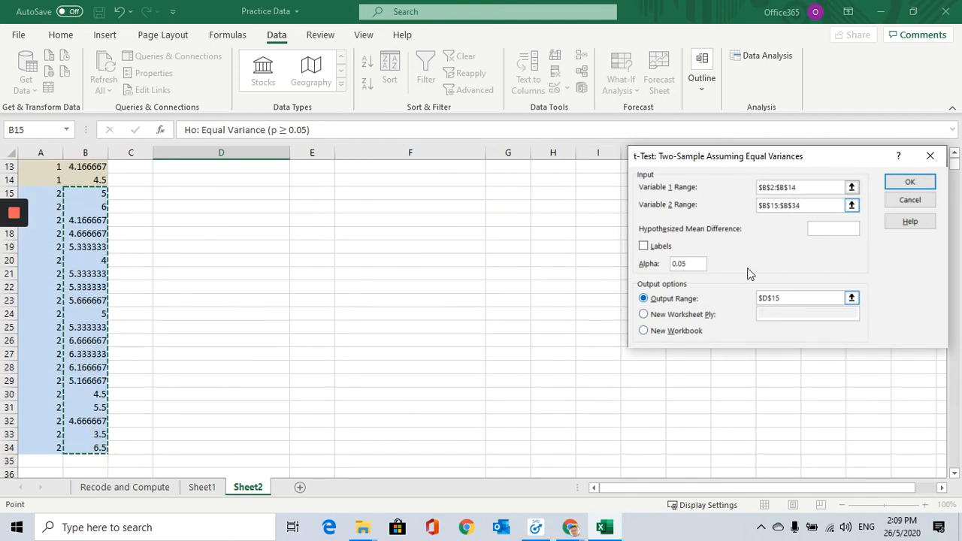
click(790, 299)
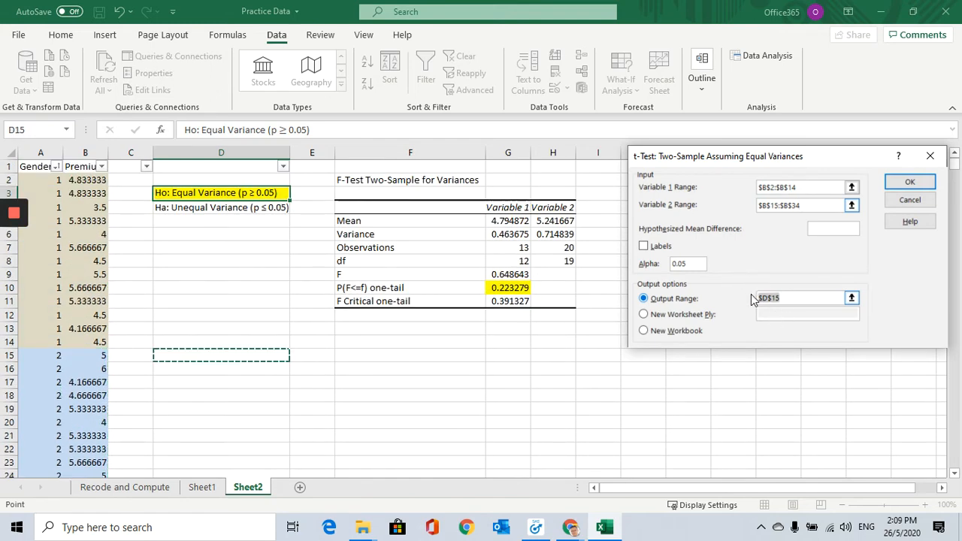
click(381, 354)
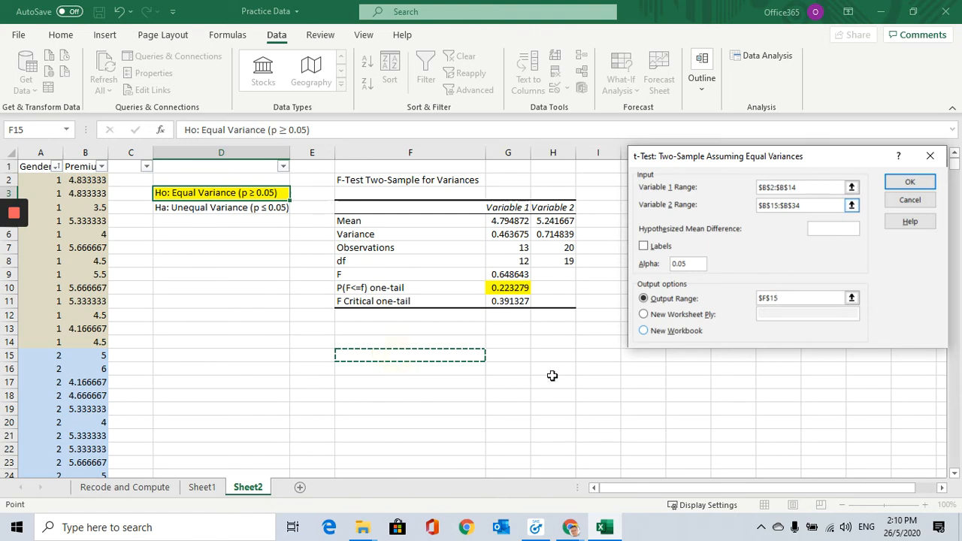
drag(552, 371, 553, 383)
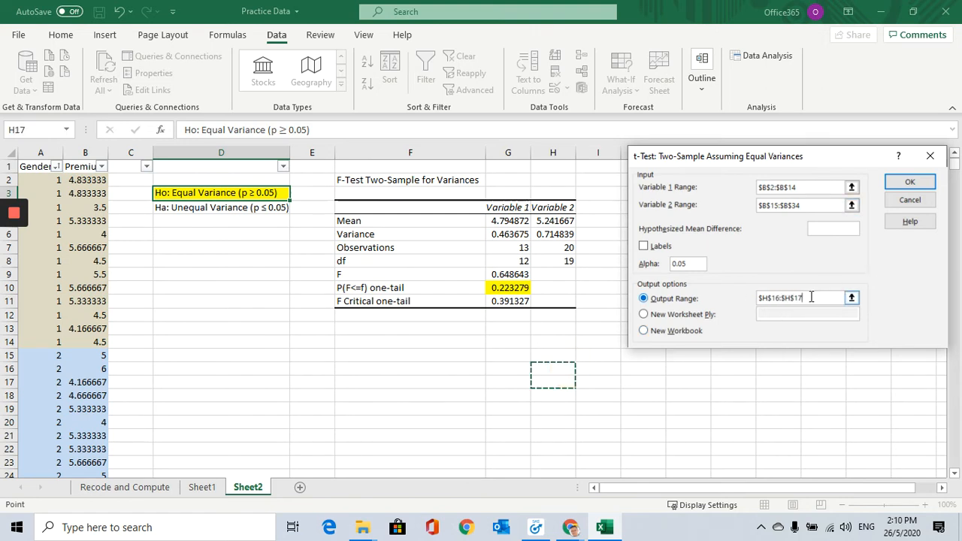
drag(811, 298, 733, 305)
key(BackSpace)
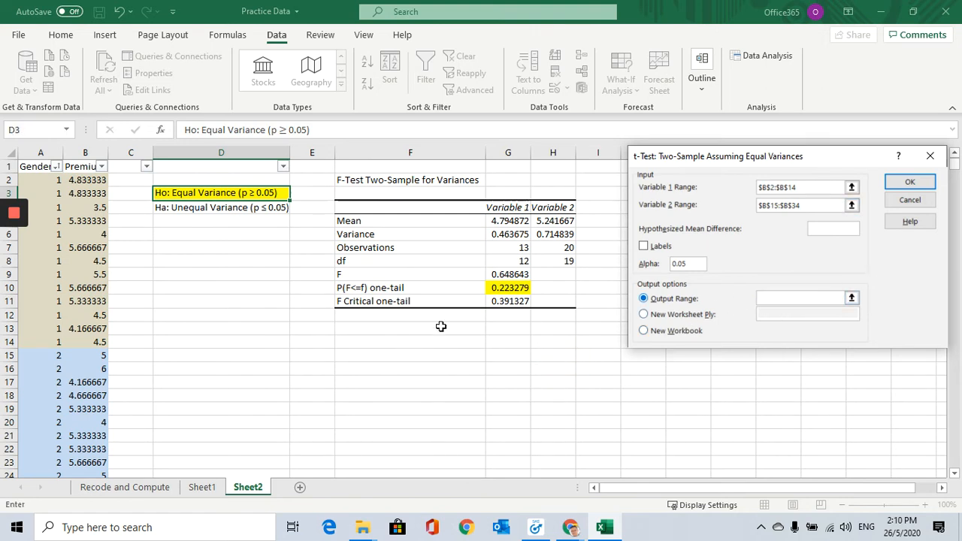
Set the t-test's output range to $F$14 and run the test.
click(366, 351)
click(380, 342)
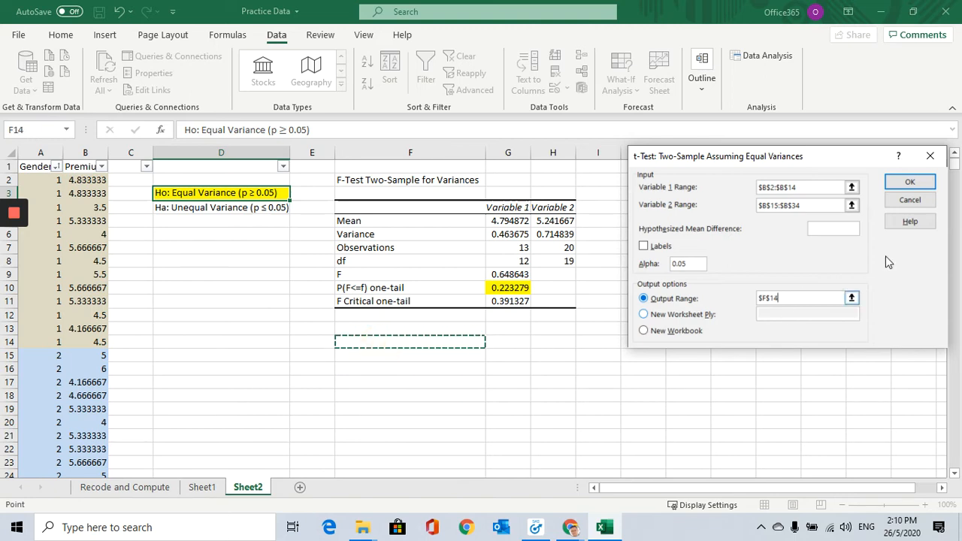
click(911, 184)
Examine the t-test output, comparing both groups' means and variances and checking the observations and the one-tail p-value.
scroll(652, 351, down, 2)
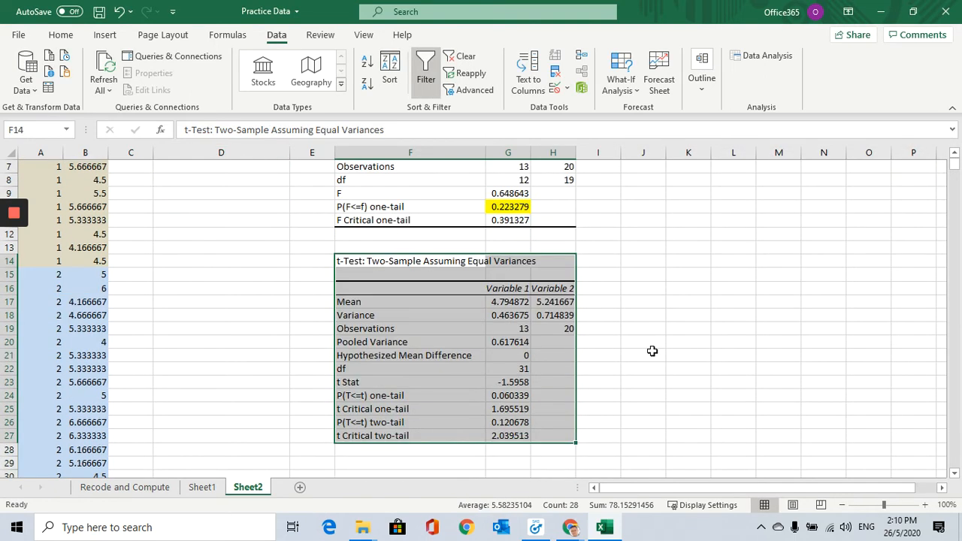
scroll(630, 345, up, 1)
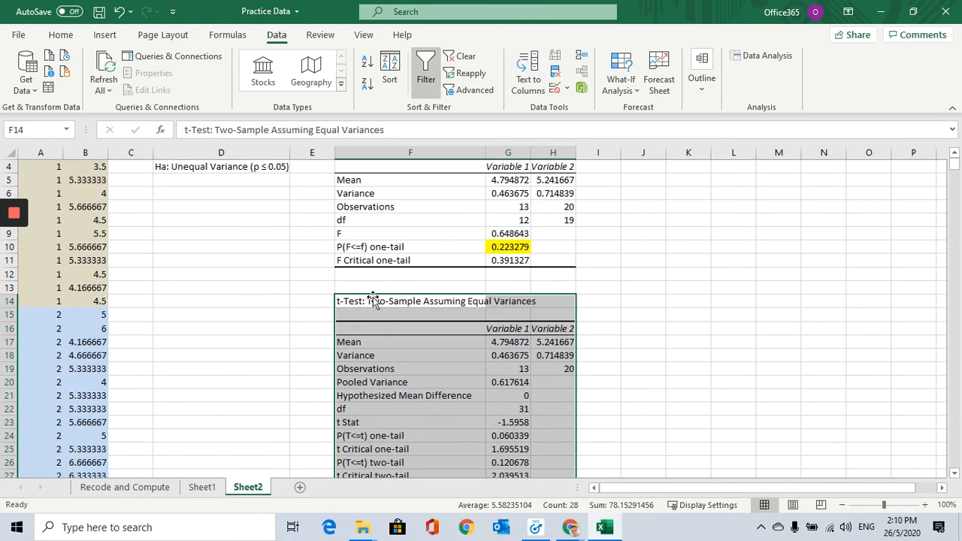
click(374, 301)
scroll(490, 385, down, 2)
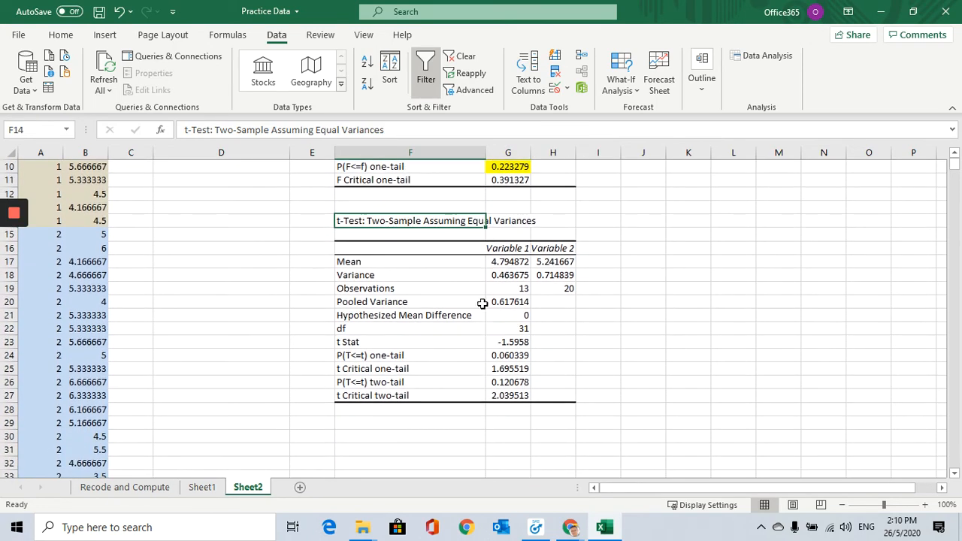
click(507, 265)
click(504, 277)
click(511, 262)
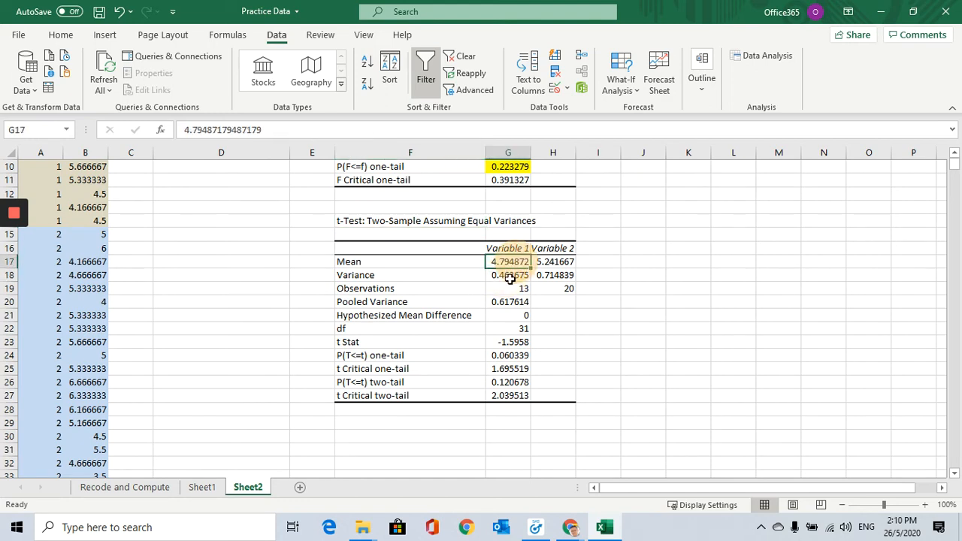
click(509, 276)
click(543, 261)
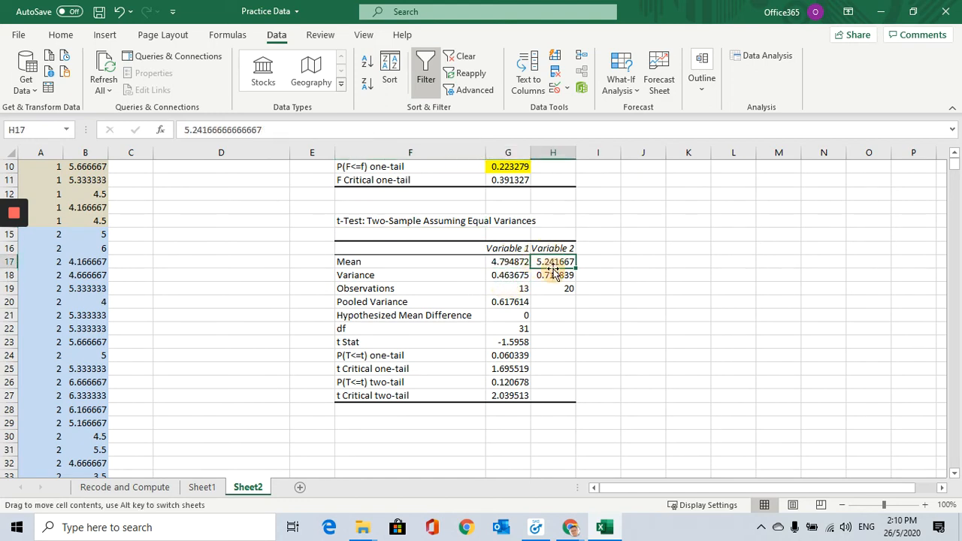
click(554, 273)
click(517, 261)
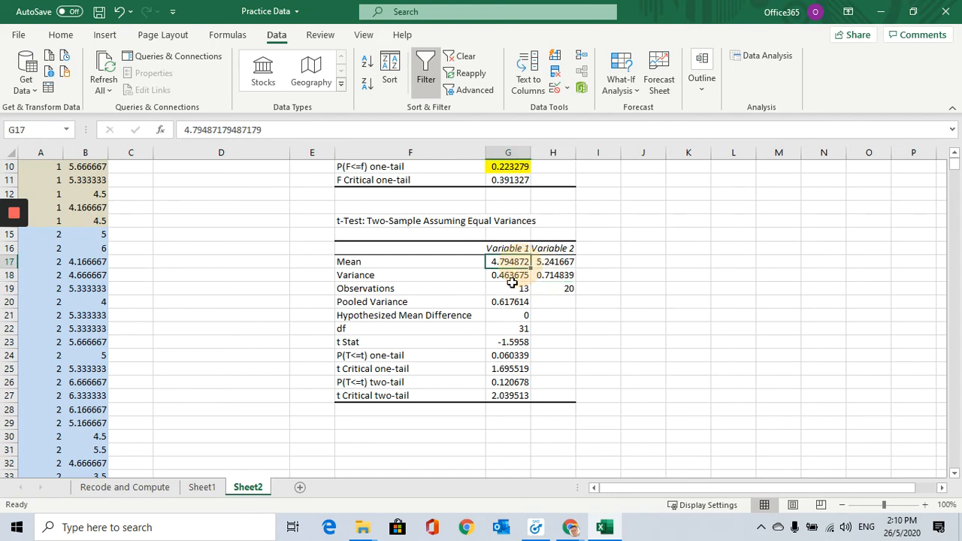
click(519, 288)
click(500, 275)
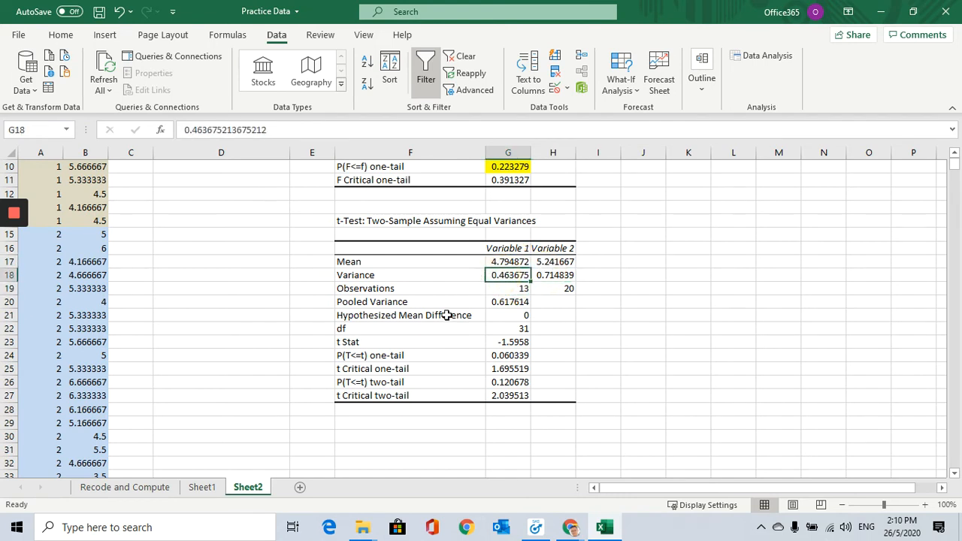
drag(362, 358, 529, 356)
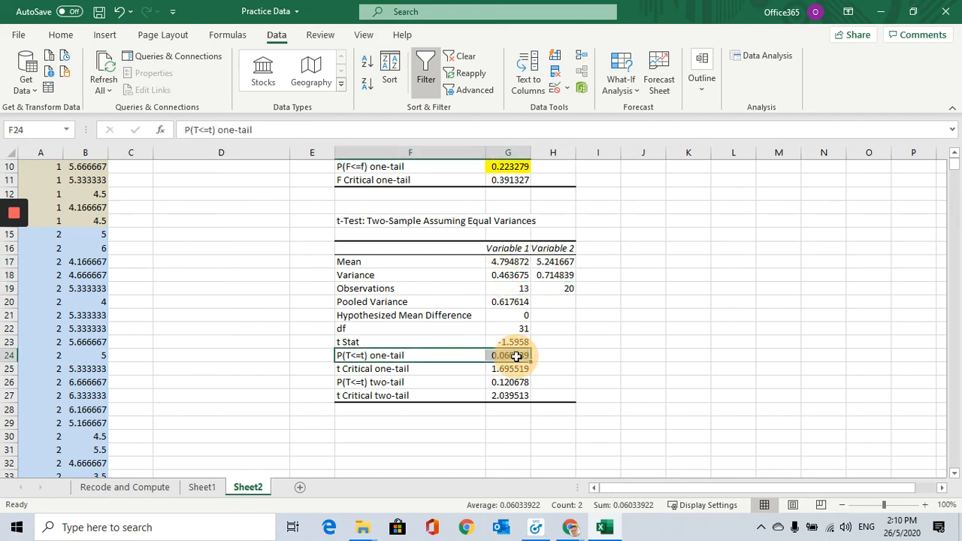
Highlight the t-test's P(T<=t) two-tail label and value in F26:G26 with yellow fill.
drag(362, 383, 492, 382)
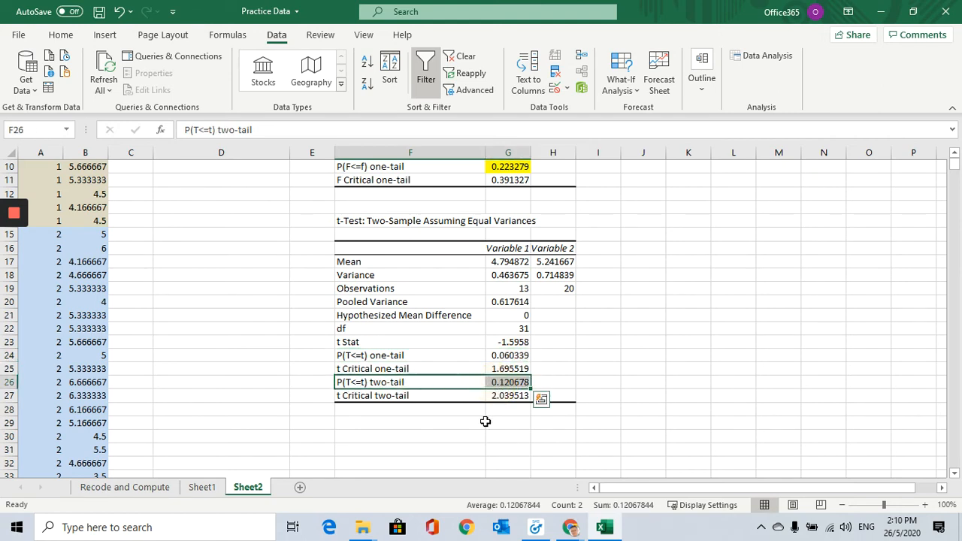
click(451, 408)
drag(369, 384, 509, 383)
click(105, 35)
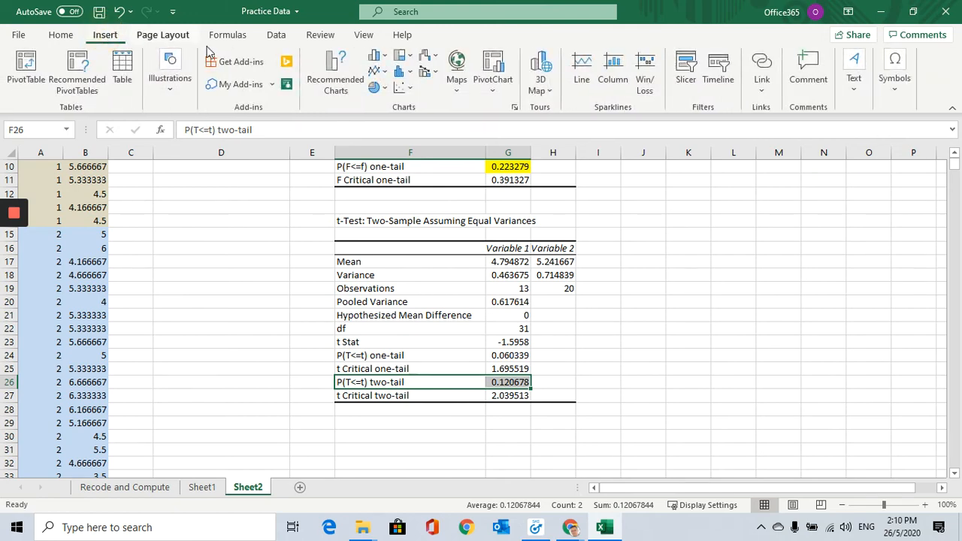
click(60, 35)
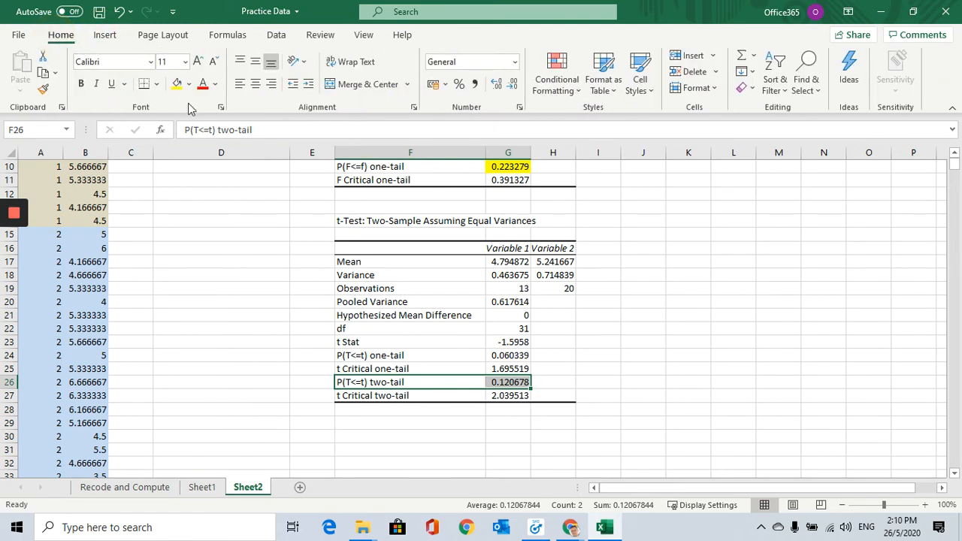
click(177, 84)
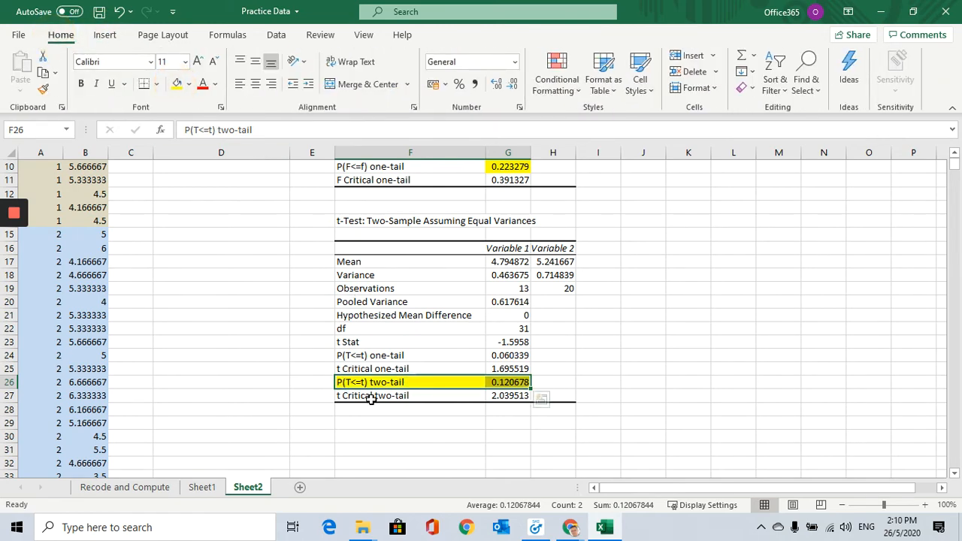
Fill the t Critical two-tail label and value in F27:G27 with yellow.
drag(365, 396, 496, 397)
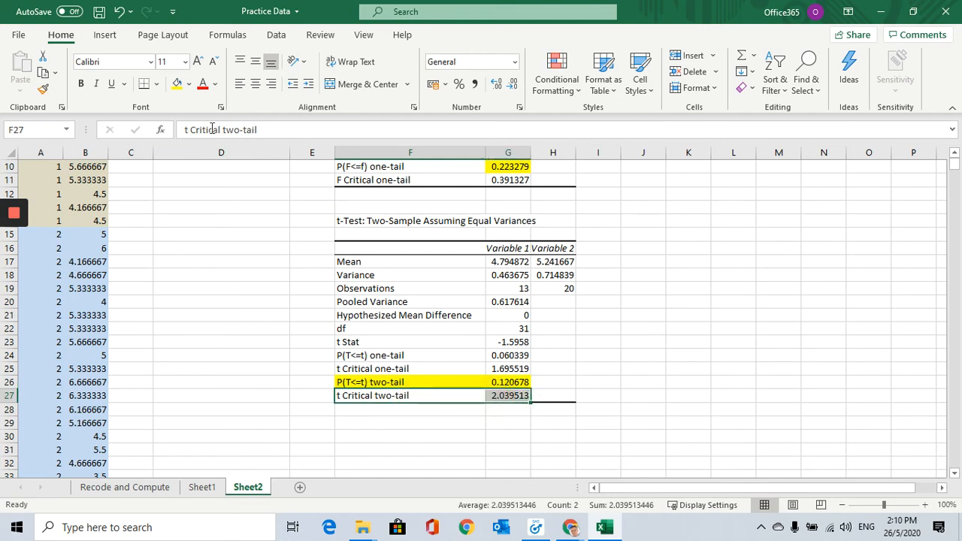
click(178, 84)
click(395, 448)
Examine the highlighted two-tail rows of the t-test output, checking the P(T<=t) two-tail value.
click(372, 392)
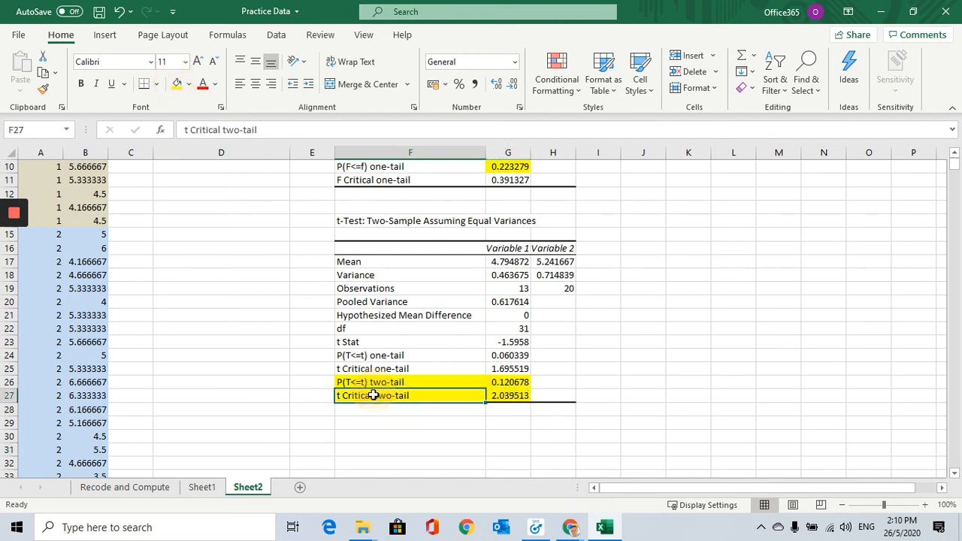
click(379, 383)
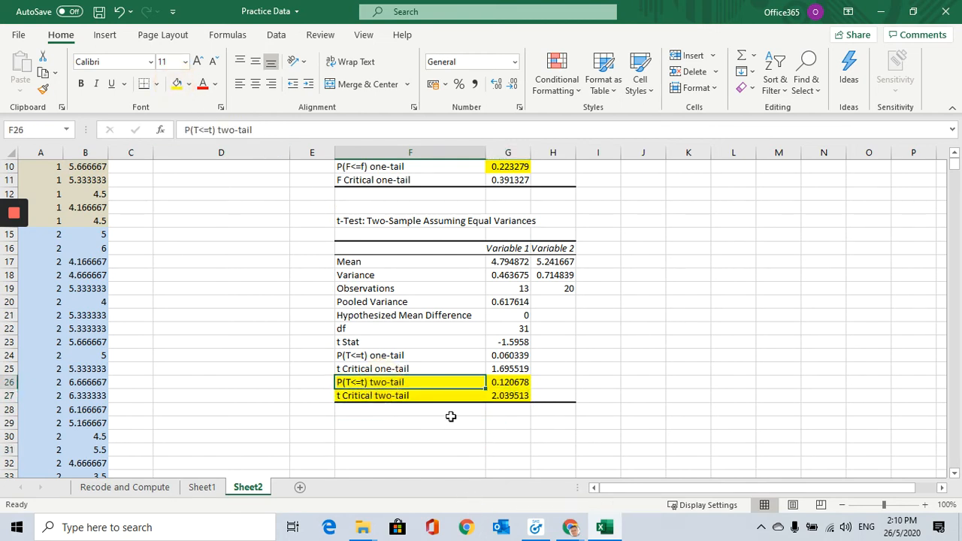
scroll(451, 414, up, 1)
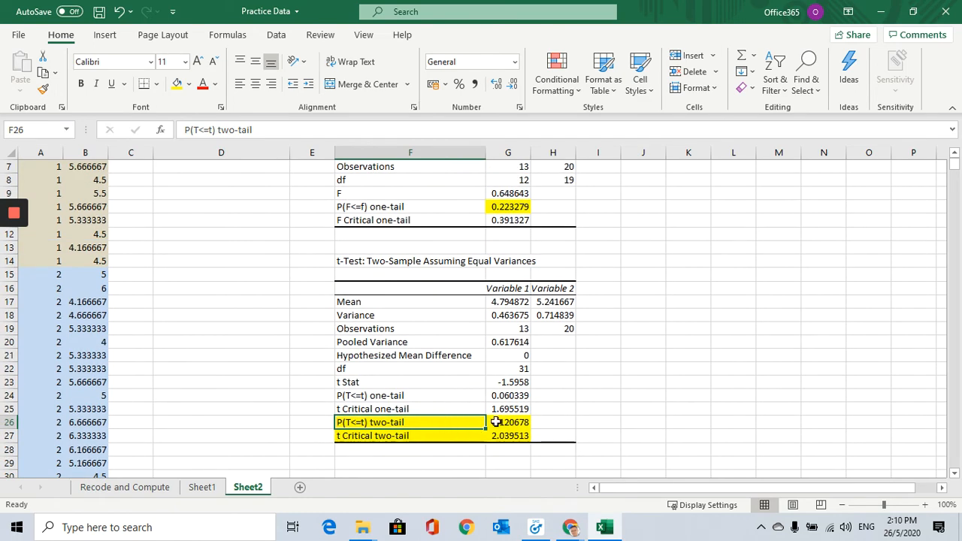
click(497, 422)
click(402, 423)
click(499, 424)
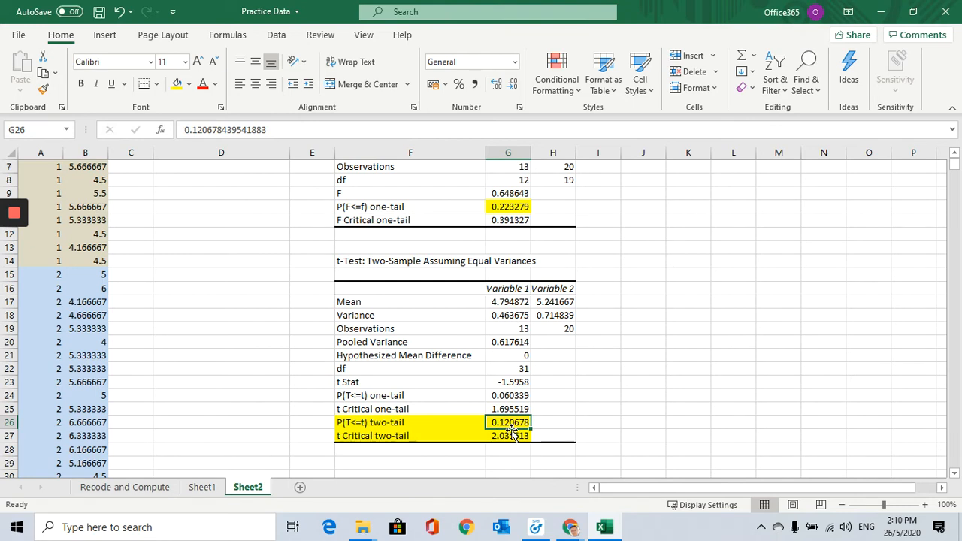
click(170, 298)
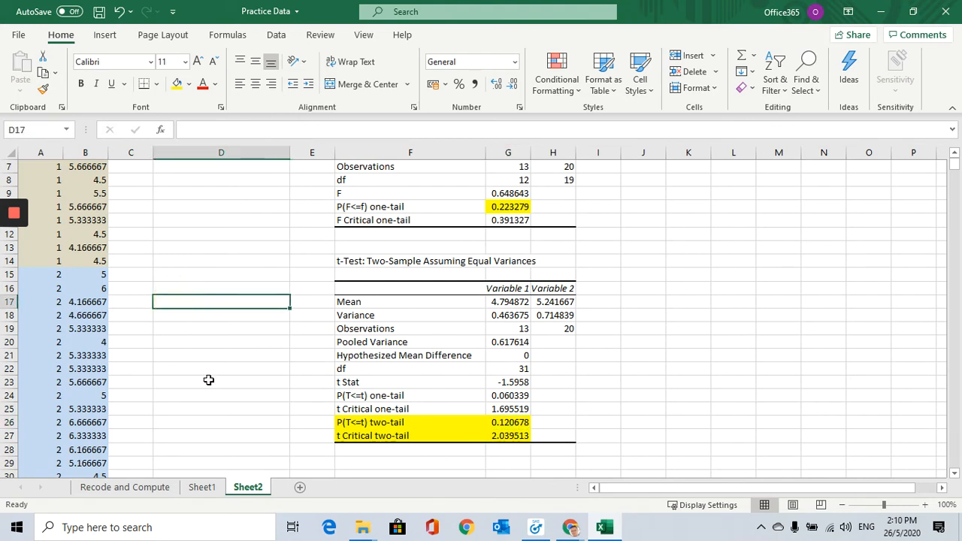
Copy the "Ha: There is a significant difference in premium by different gender" statement from Sheet1 cell H18 into Sheet2 cell J17.
click(201, 489)
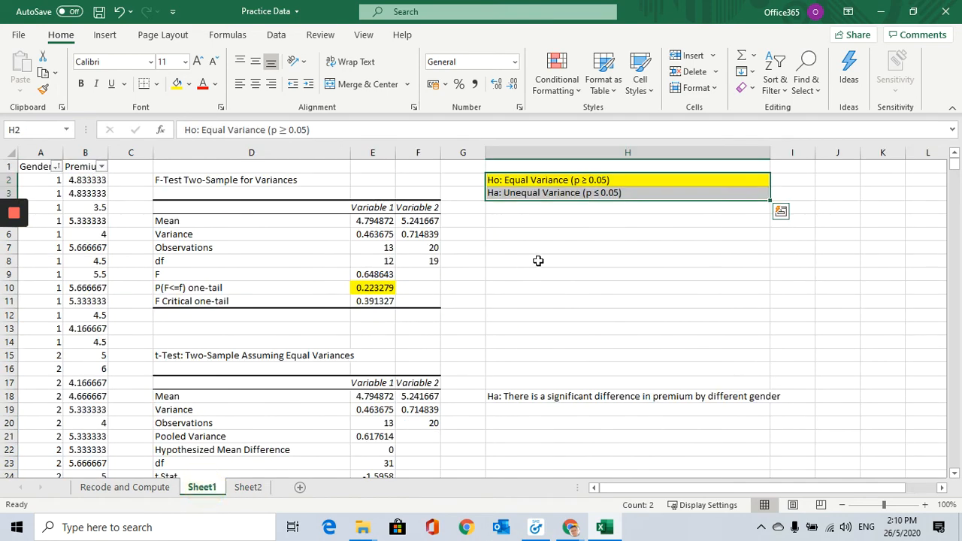
click(556, 397)
key(ctrl+c)
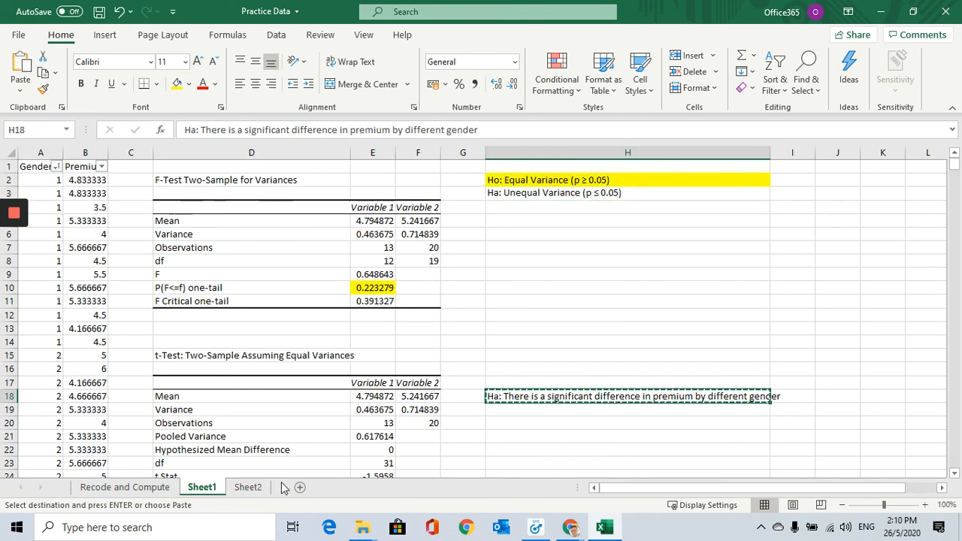
click(260, 488)
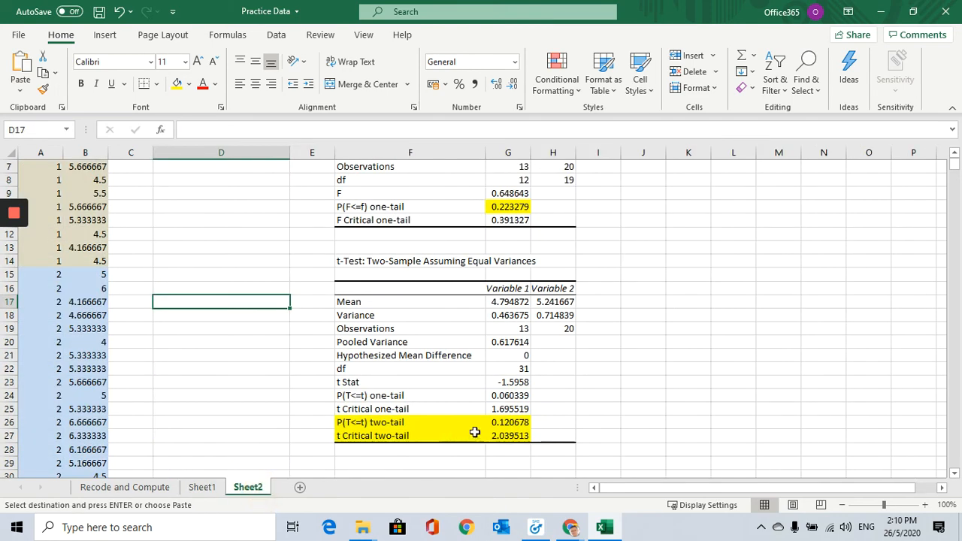
click(660, 299)
key(ctrl+v)
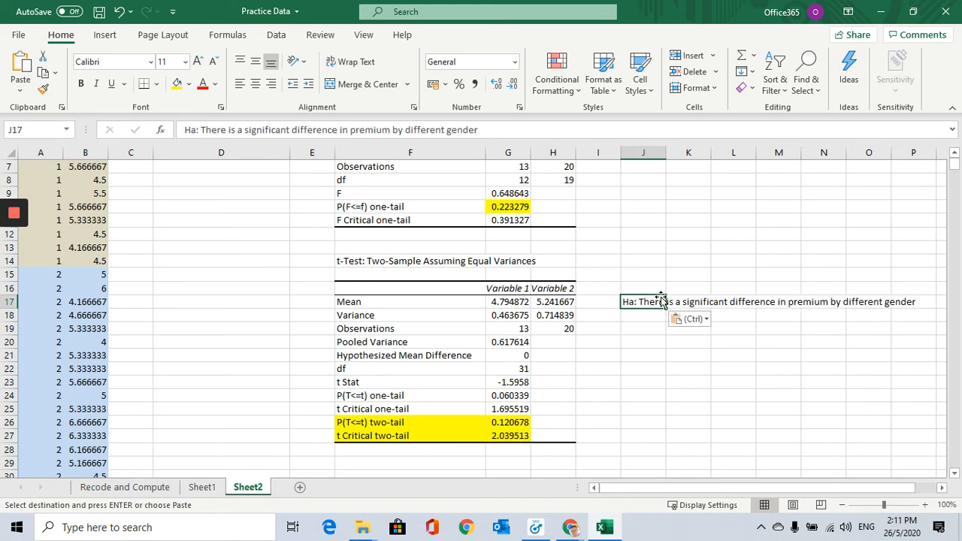
Compare the equal-variance t-test's two-tail p-value with the pasted Ha statement about premium by gender.
click(646, 369)
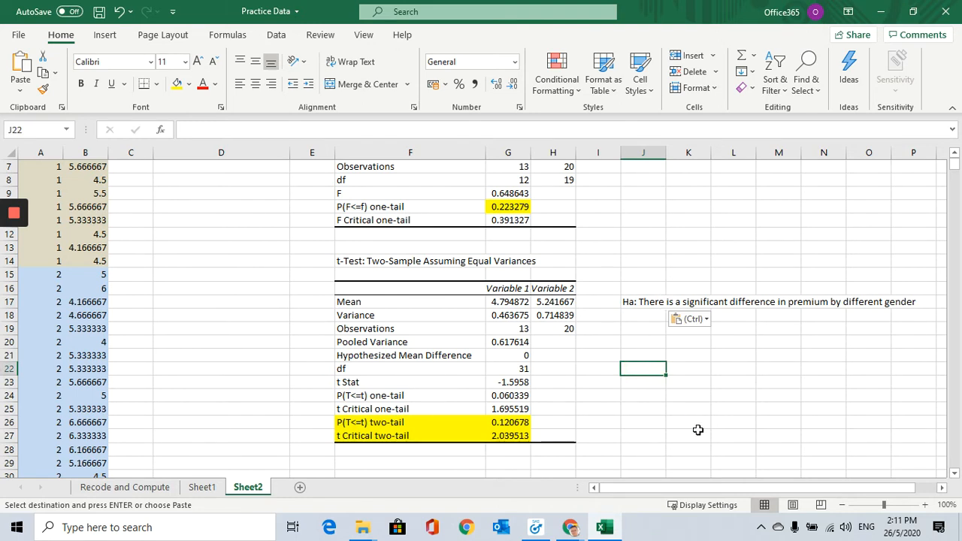
click(383, 424)
click(393, 262)
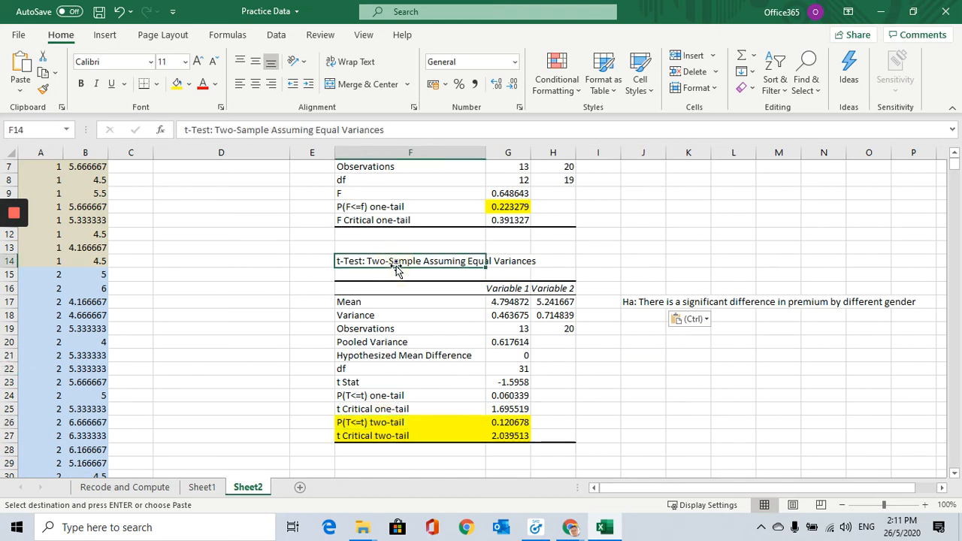
click(378, 423)
click(517, 424)
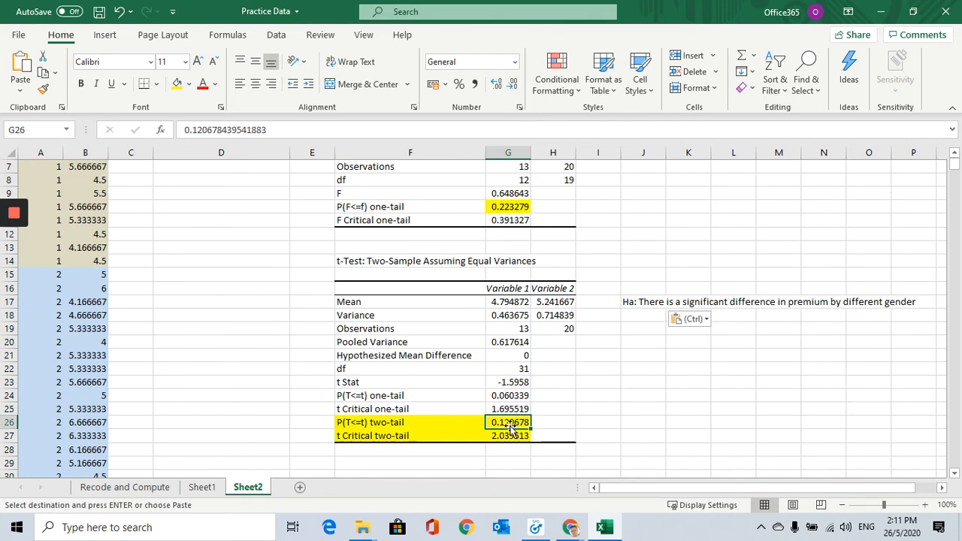
click(643, 304)
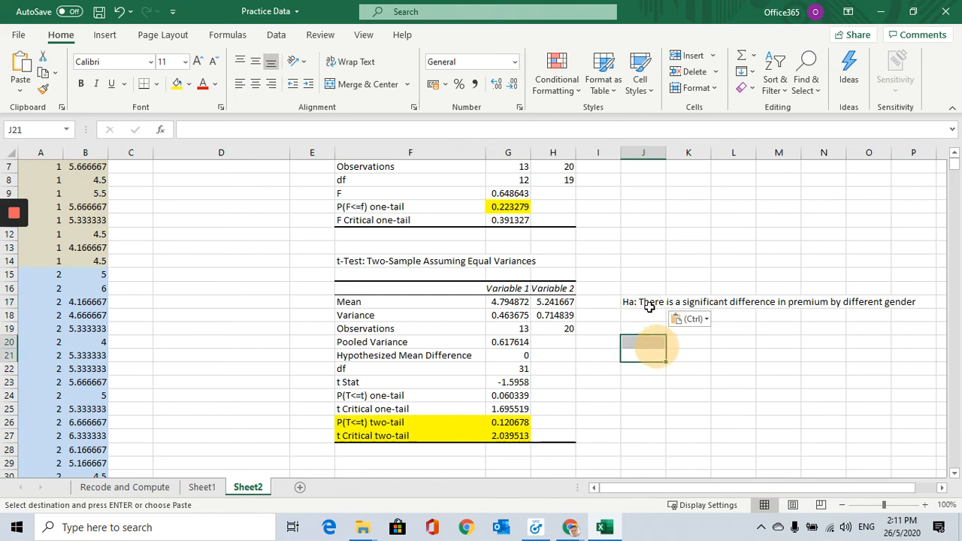
click(509, 422)
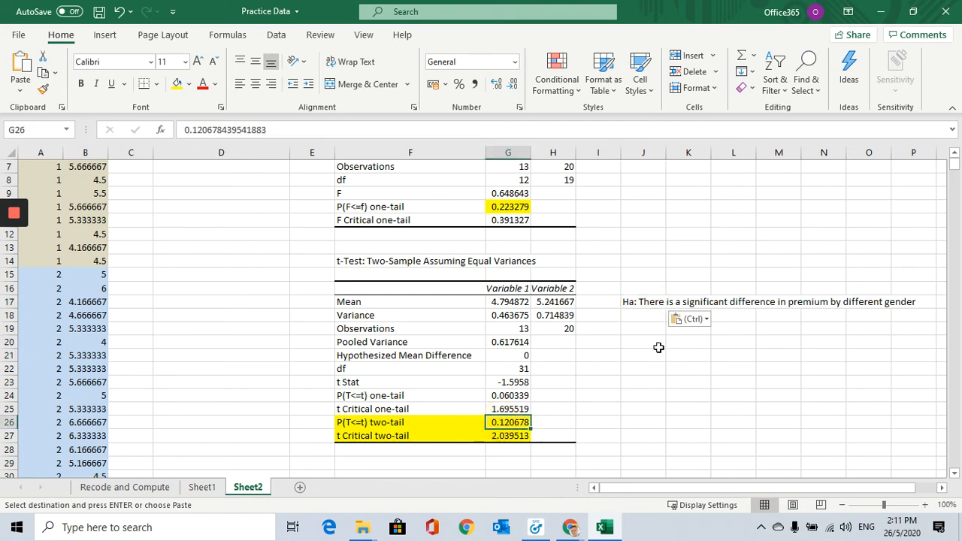
Widen column J to fit the pasted Ha statement.
click(645, 304)
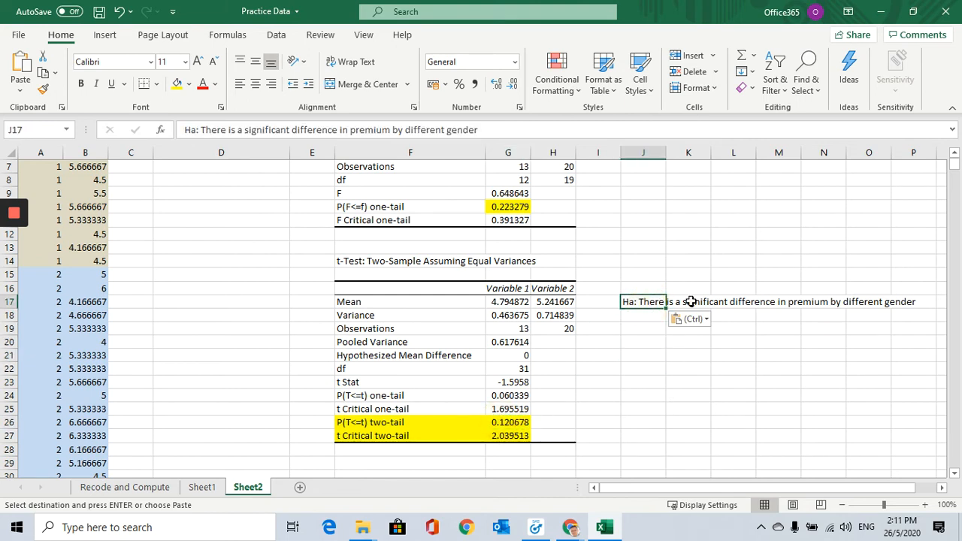
double_click(666, 153)
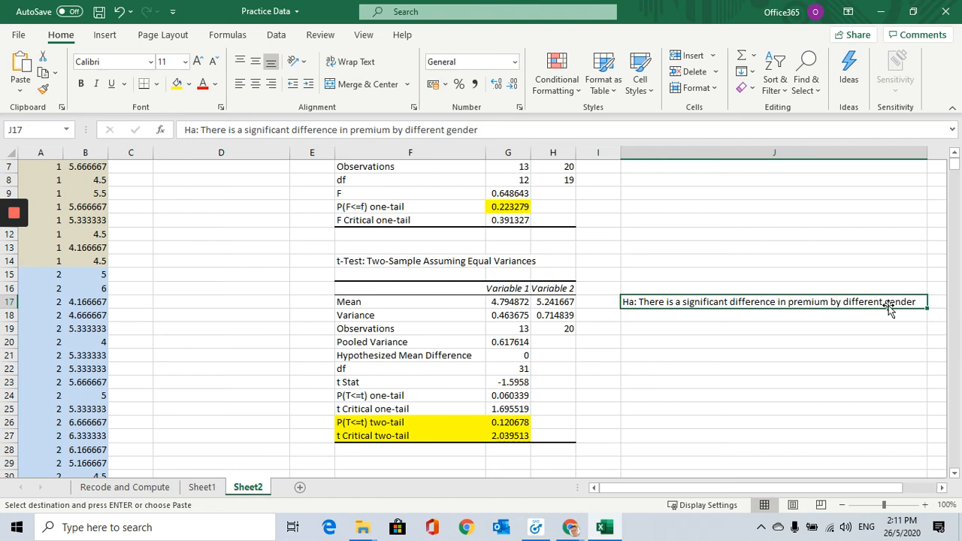
Recheck the two-tail p-value in G26 against the Ha statement in J17 to decide on the hypothesis.
click(508, 424)
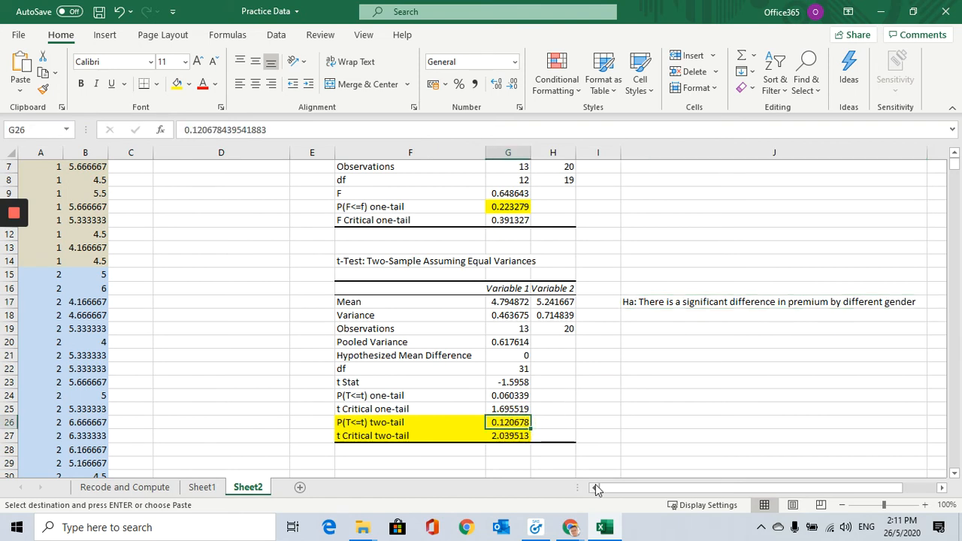
click(654, 300)
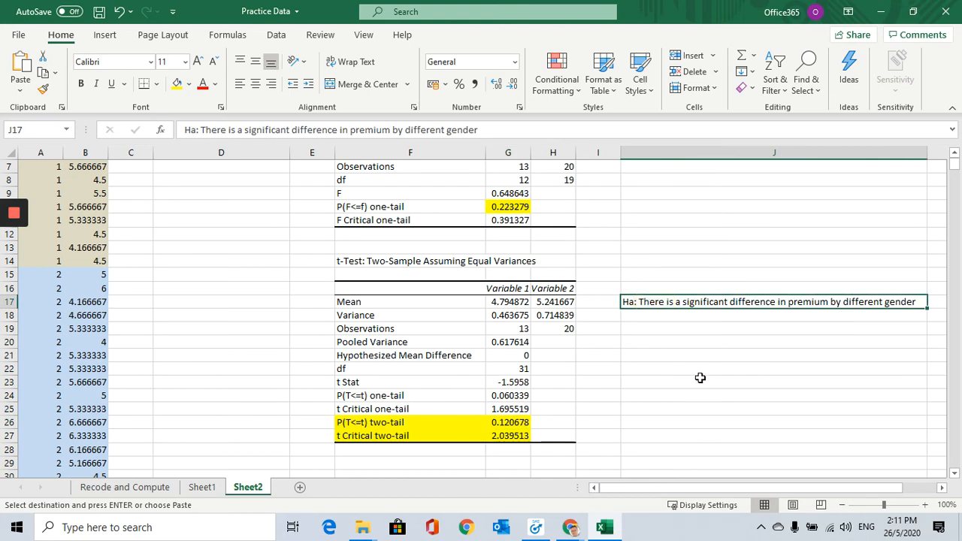
click(662, 313)
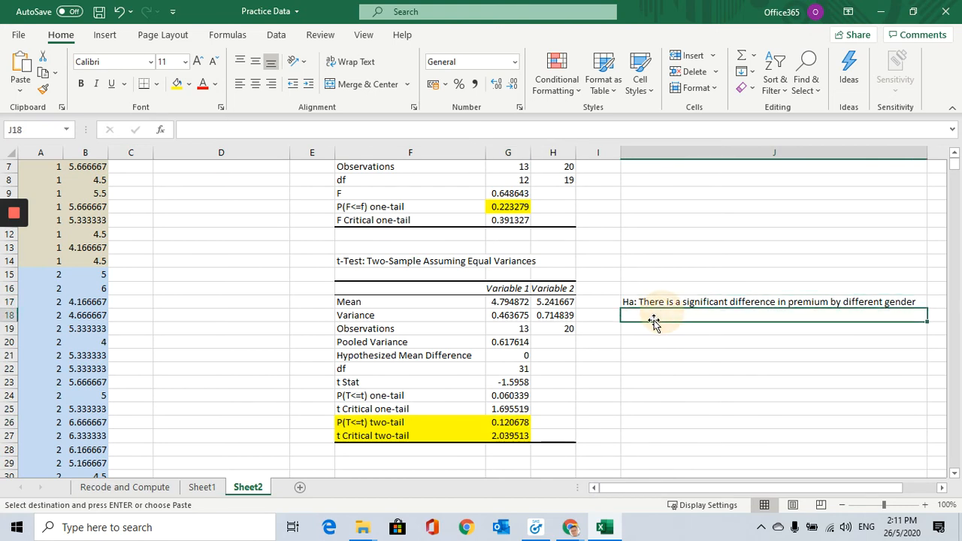
click(659, 301)
click(508, 420)
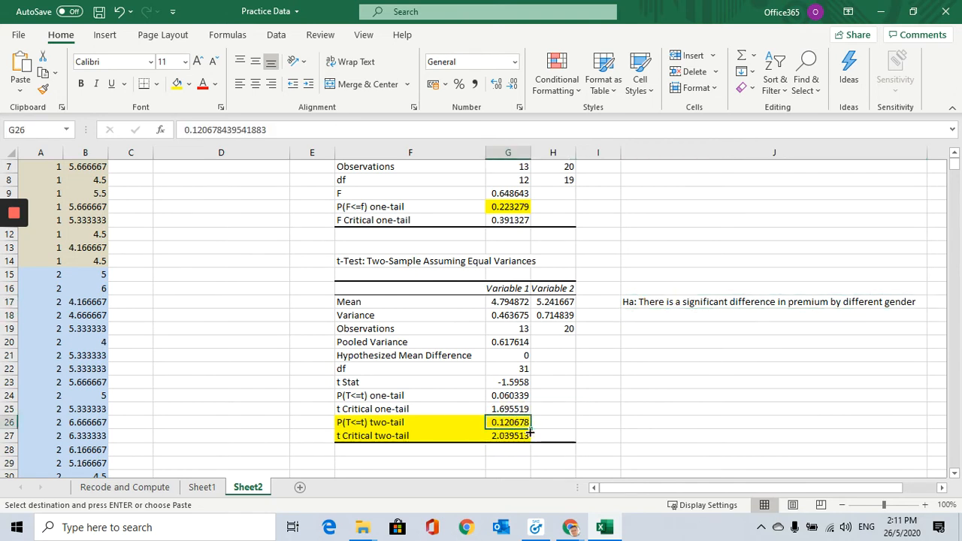
click(636, 302)
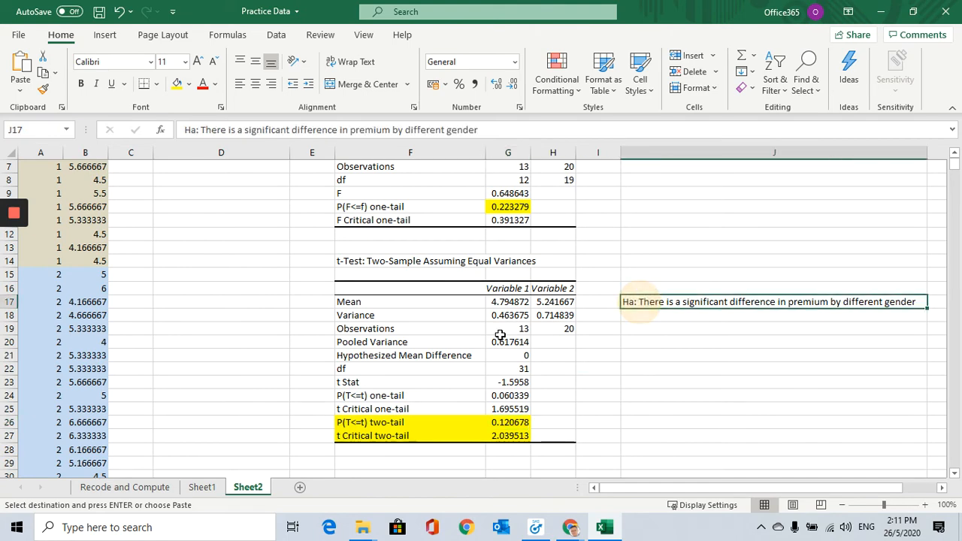
Review the F-test on Sheet1, comparing its one-tail p-value with the equal and unequal variance hypotheses.
click(202, 487)
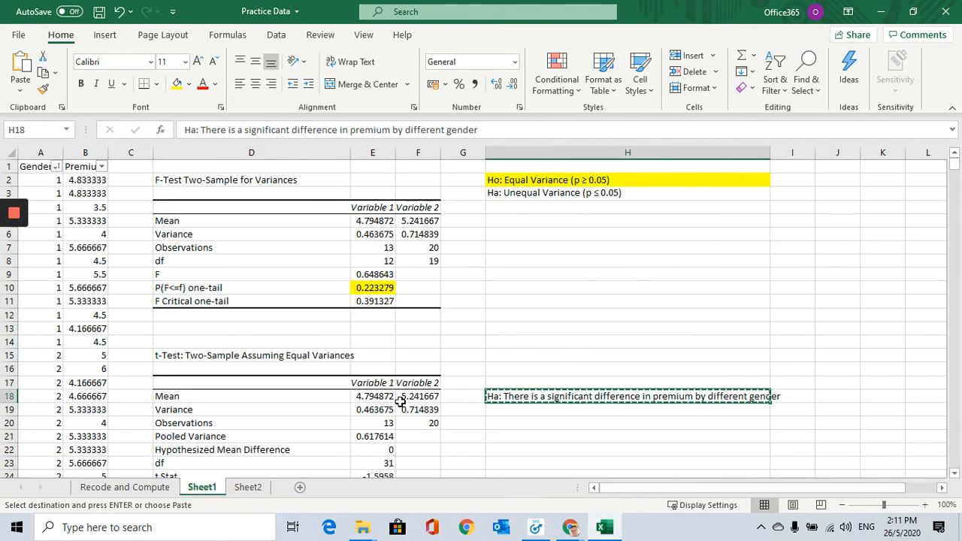
click(497, 329)
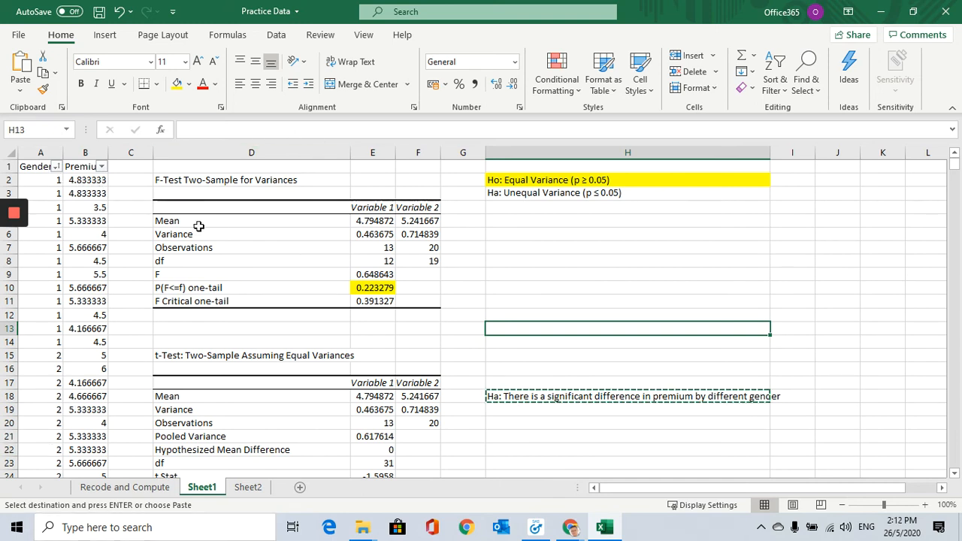
click(376, 291)
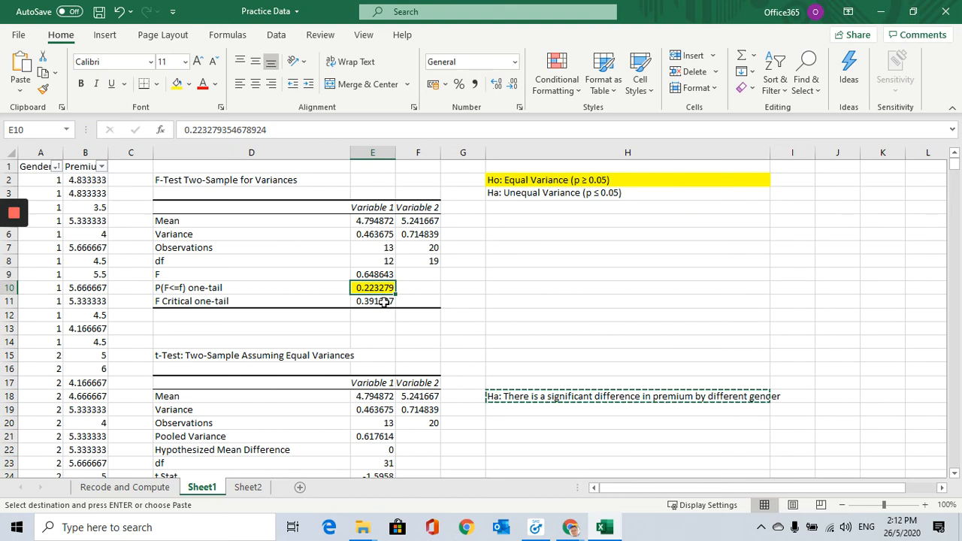
click(548, 180)
click(531, 193)
click(517, 180)
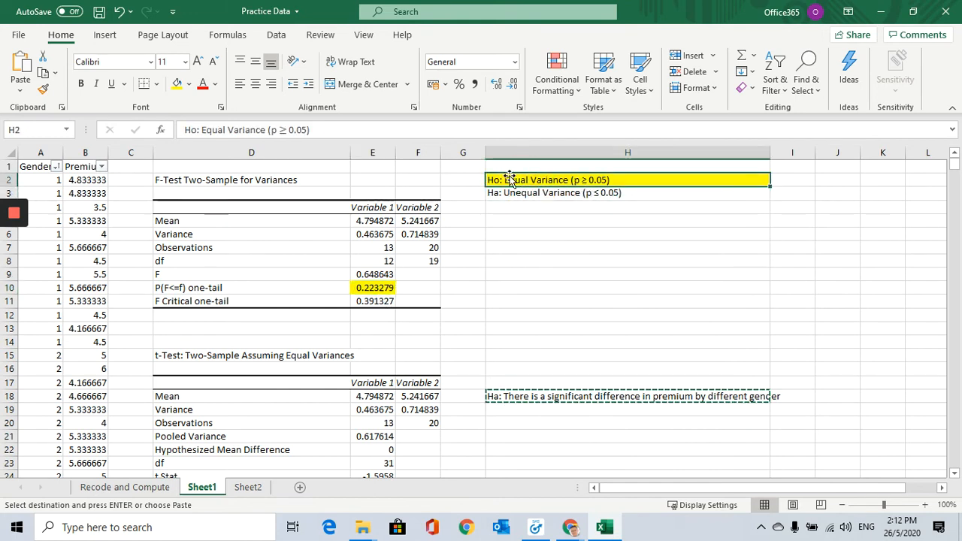
click(374, 288)
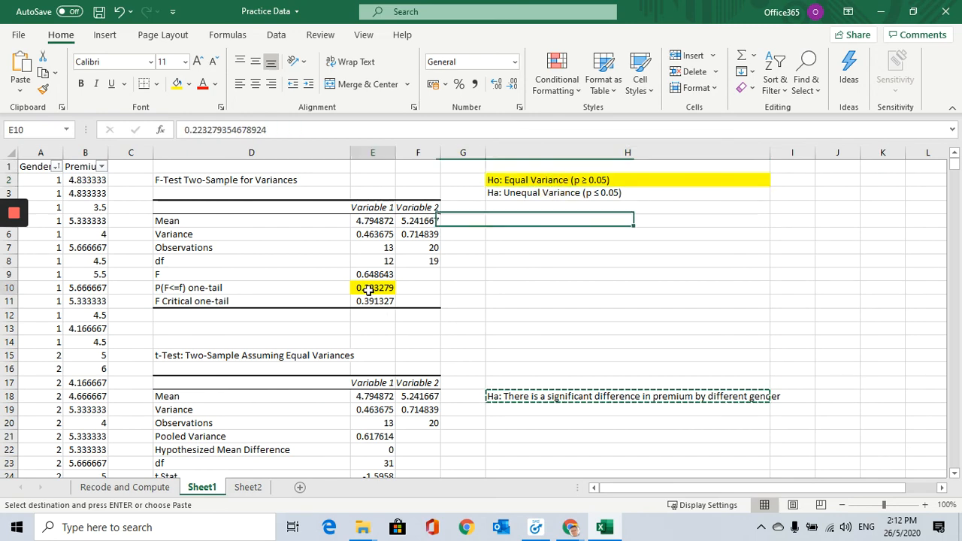
Review Sheet1's equal-variance t-test, comparing its two-tail p-value with the Ha statement, and cancel the pending copy selection.
scroll(460, 389, down, 1)
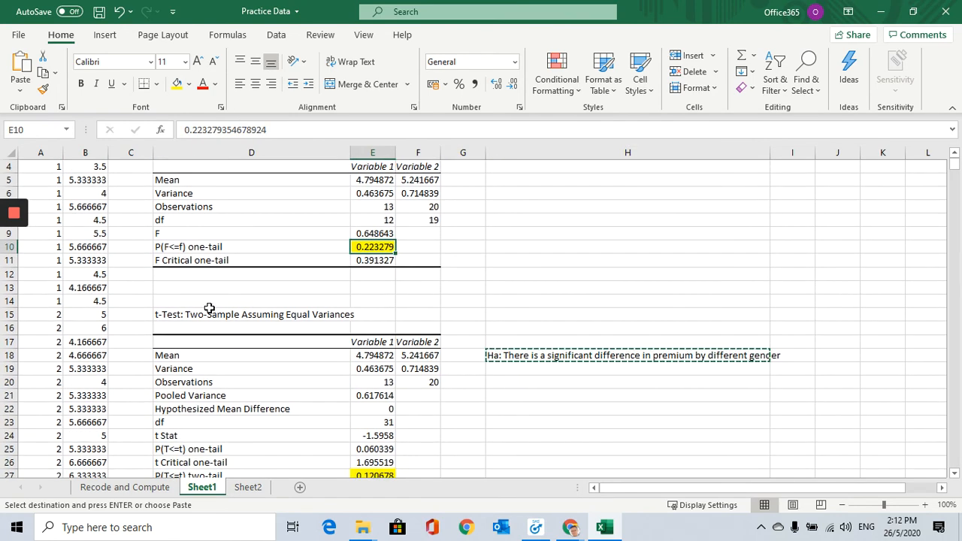
click(193, 314)
click(510, 355)
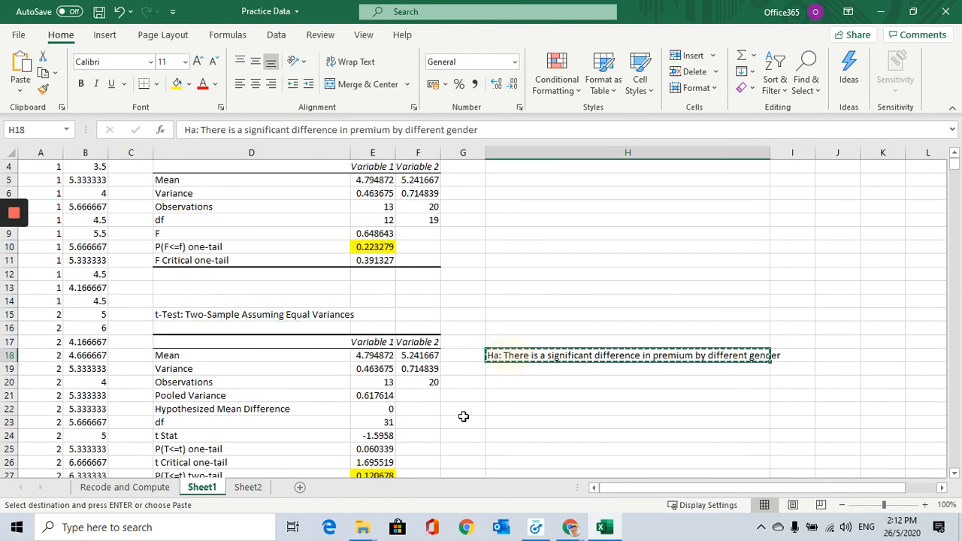
scroll(421, 406, down, 2)
click(374, 396)
click(531, 280)
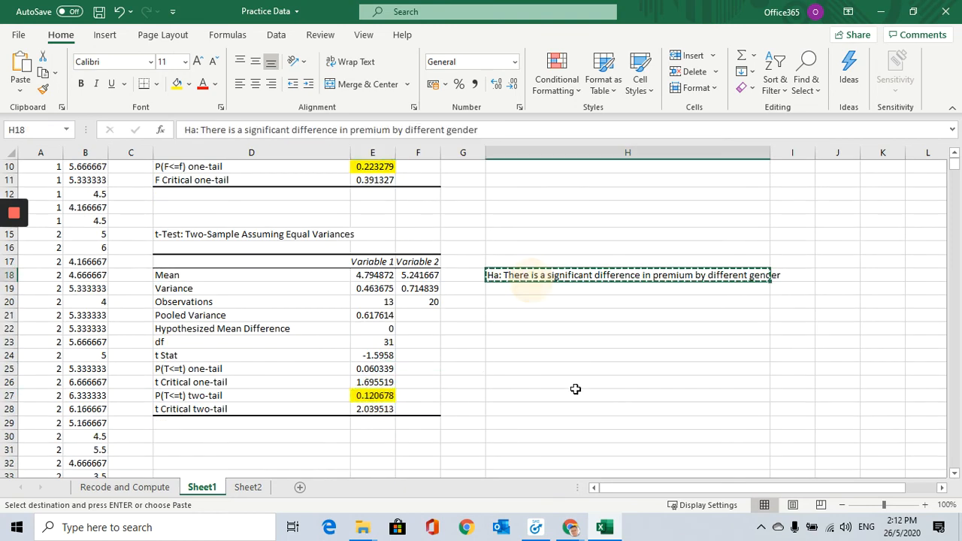
click(585, 367)
key(Escape)
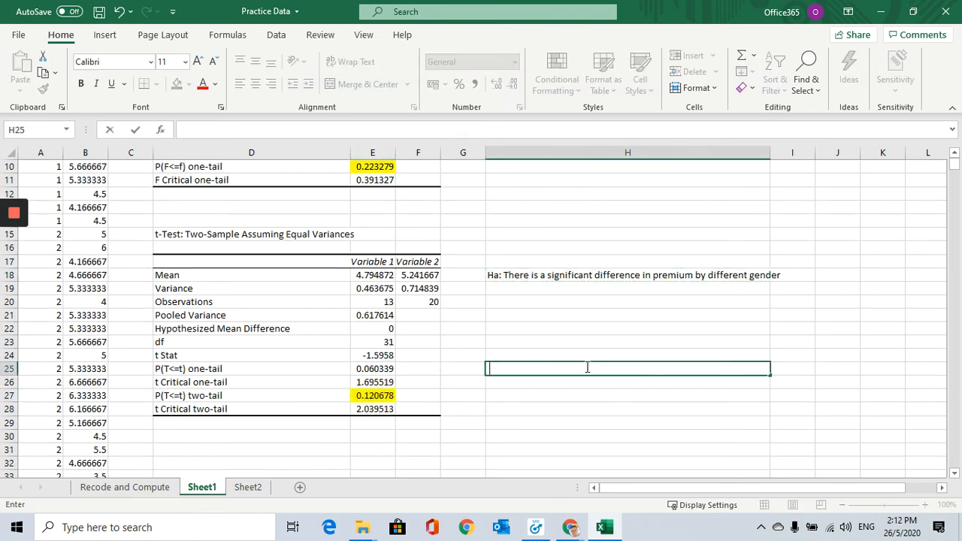
Write the conclusion "There is no significant difference in Male and Female perception on premium" in H20, two rows below the Ha statement.
click(543, 281)
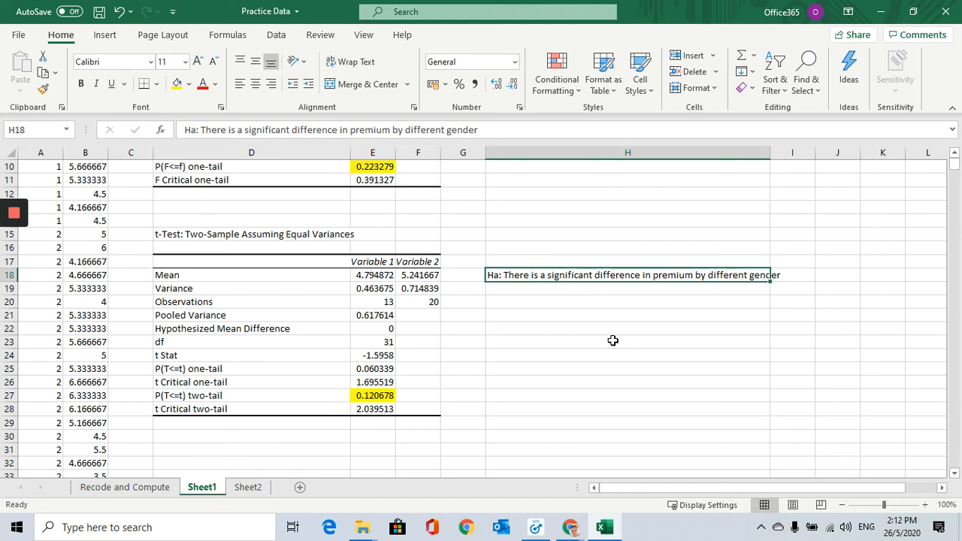
click(385, 394)
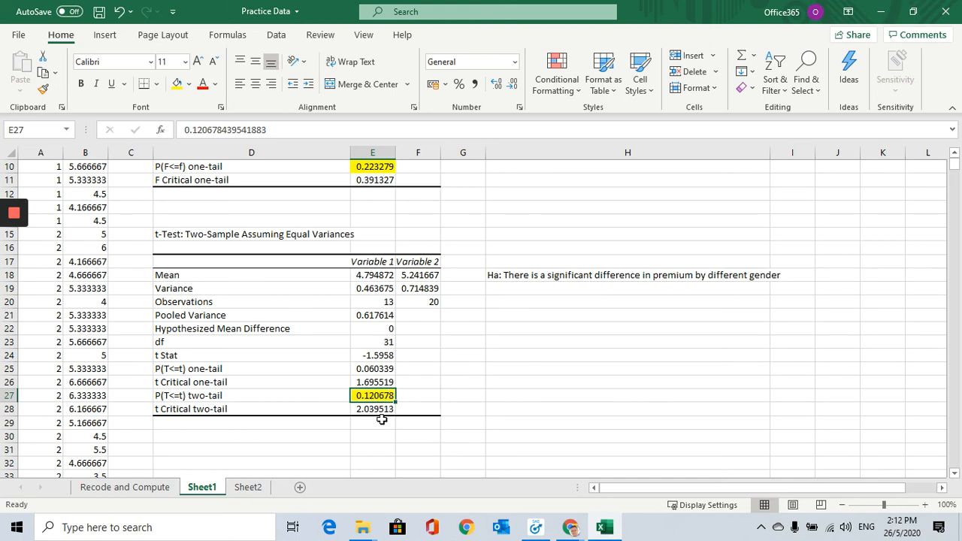
click(501, 302)
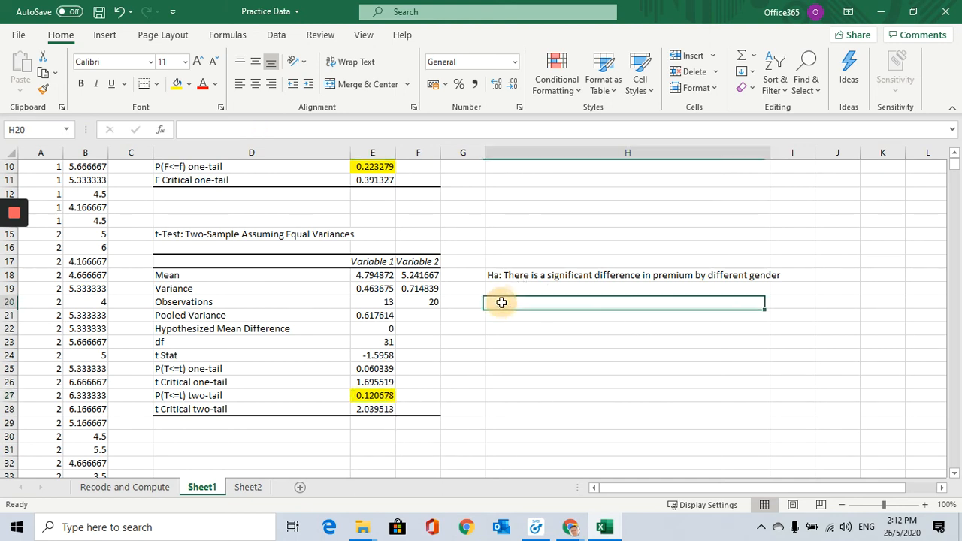
text(There)
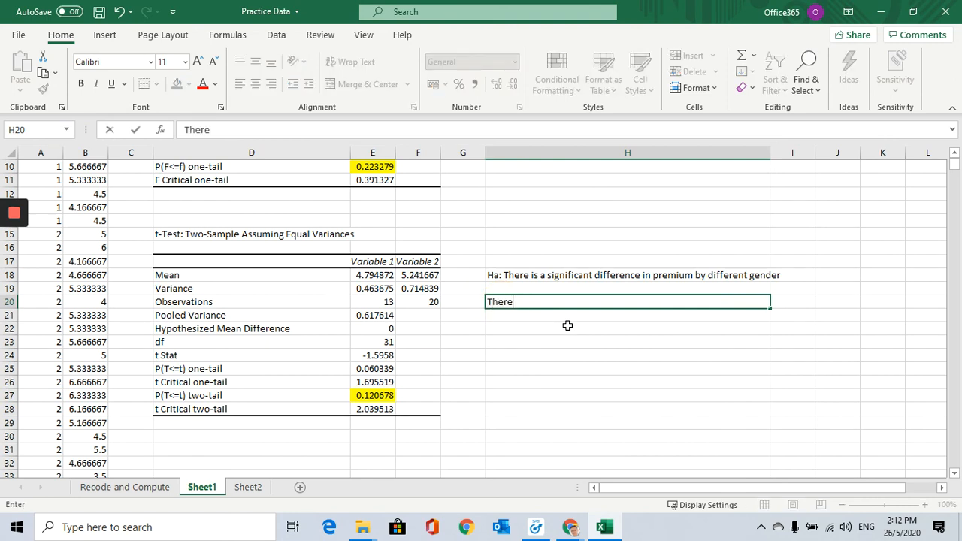
text( is no significant )
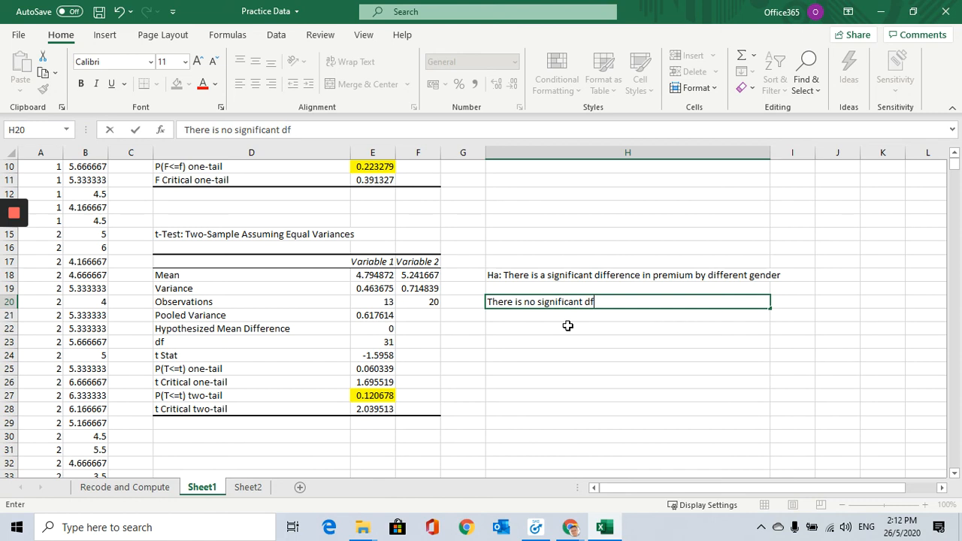
text(difference)
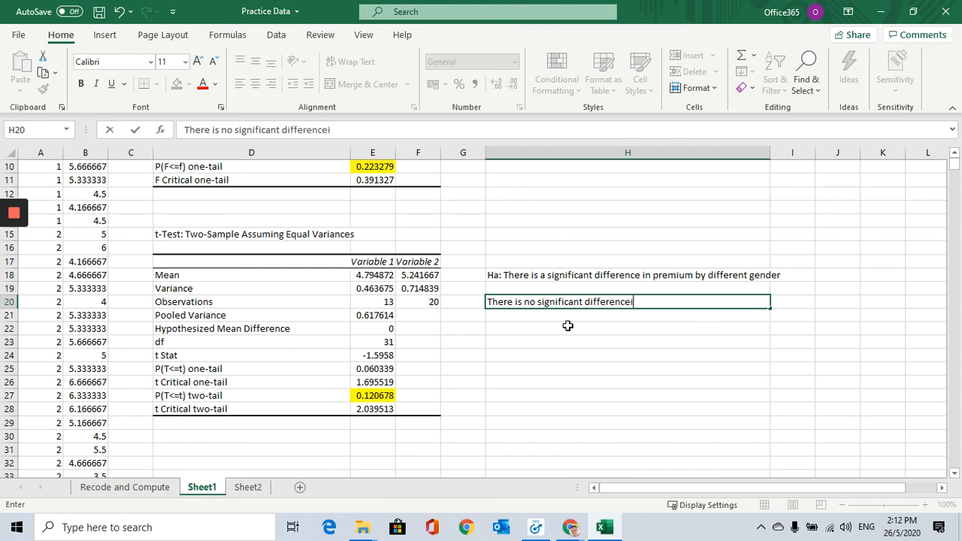
text( in Ma)
key(BackSpace)
text(Male and)
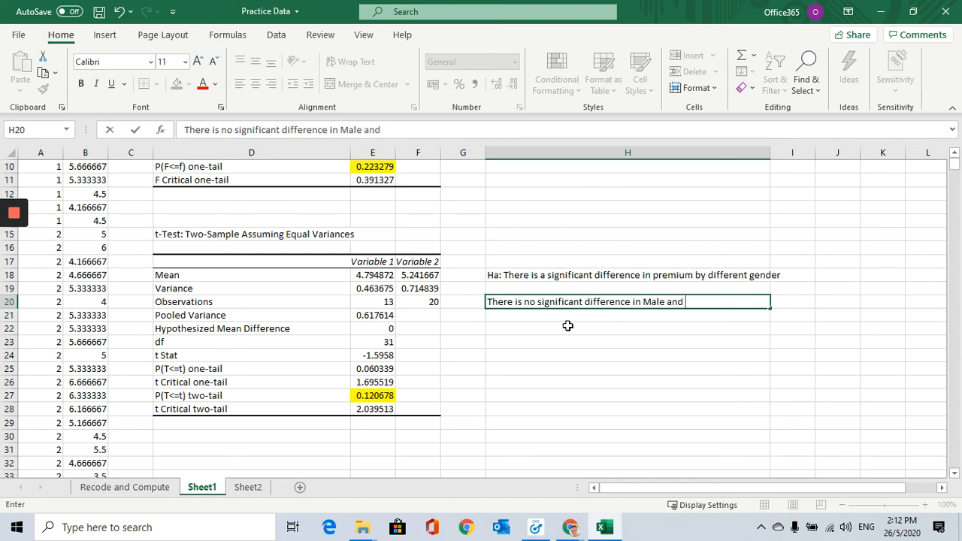
text( Female perception)
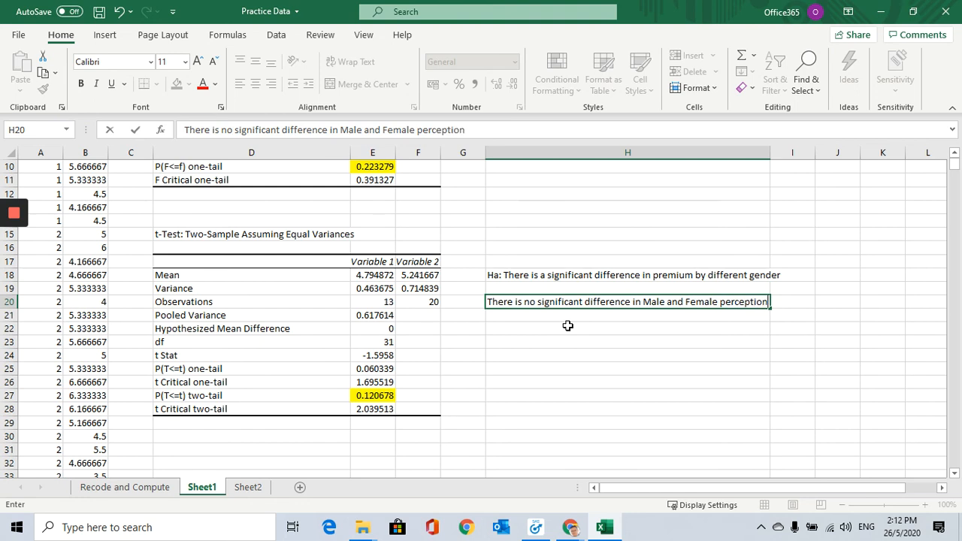
text( on premou)
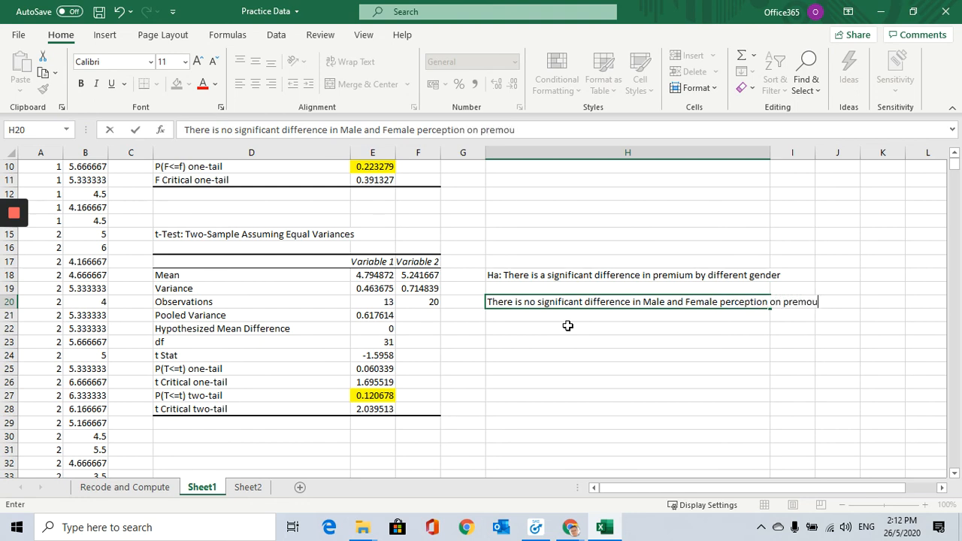
key(BackSpace)
key(BackSpace)
key(BackSpace)
Add the t-test figures "(T = 2.04, p = 0.12)" to the end of the conclusion in H20.
click(866, 527)
click(845, 409)
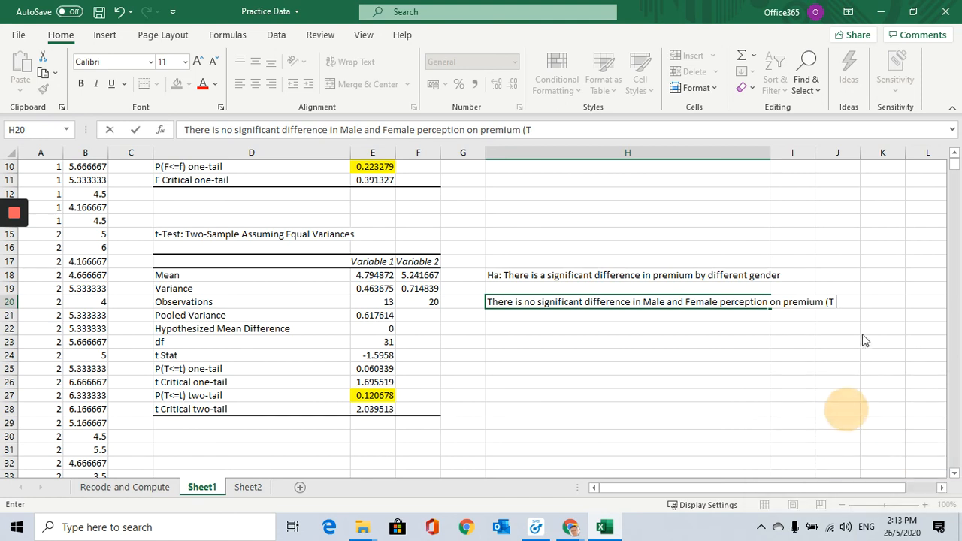
click(846, 305)
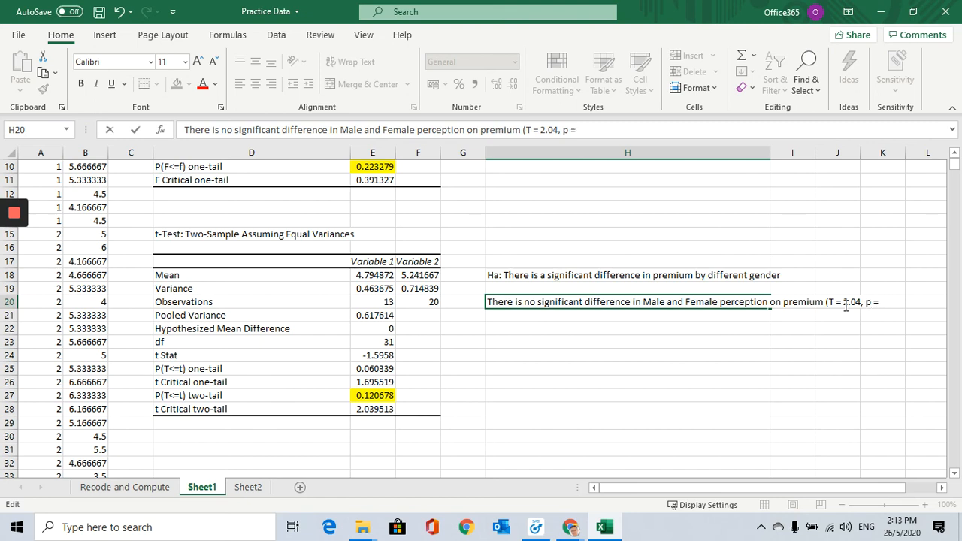
text(.)
key(Return)
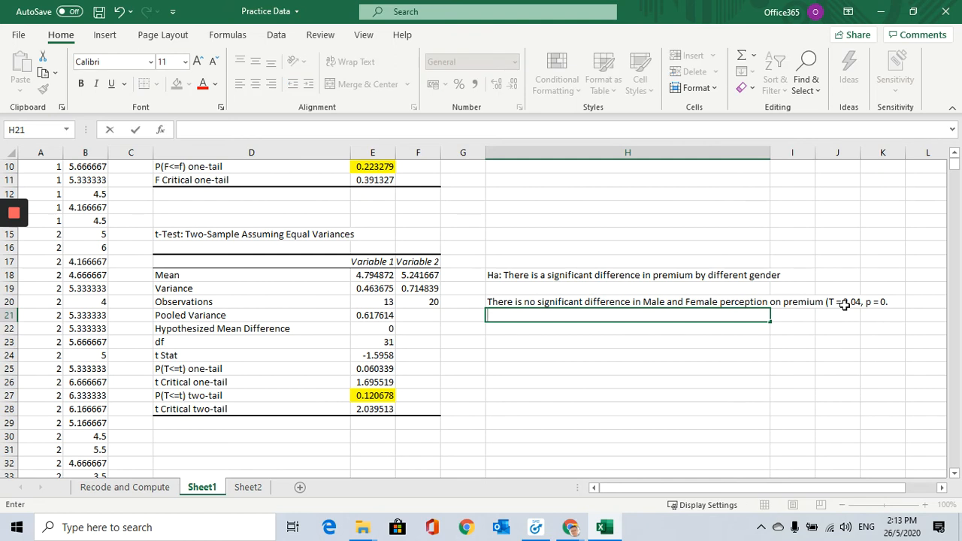
click(651, 303)
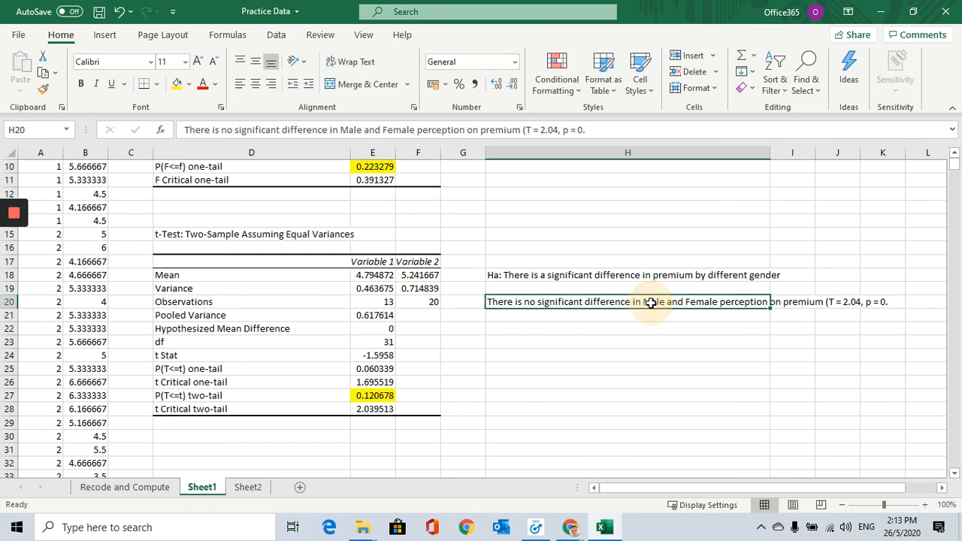
click(624, 129)
text(12)
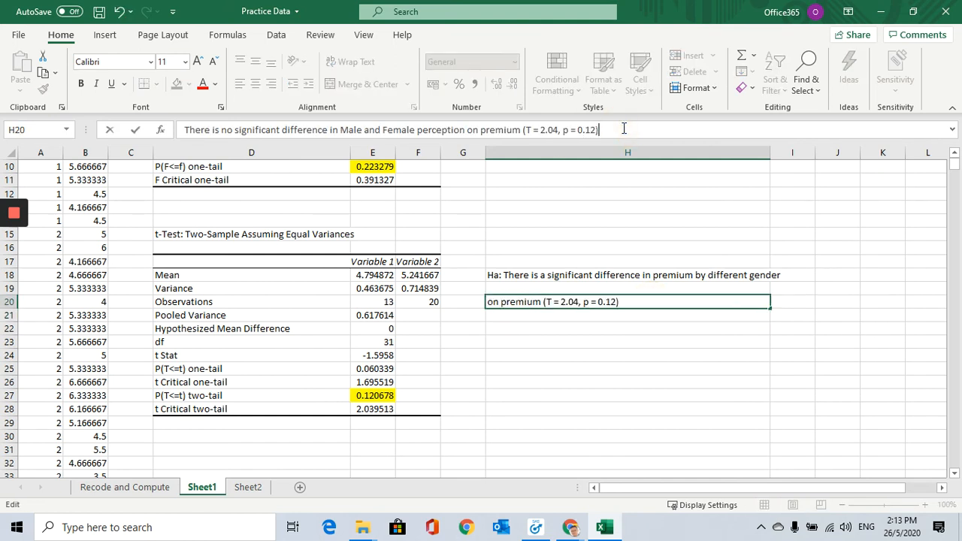
click(610, 397)
click(578, 303)
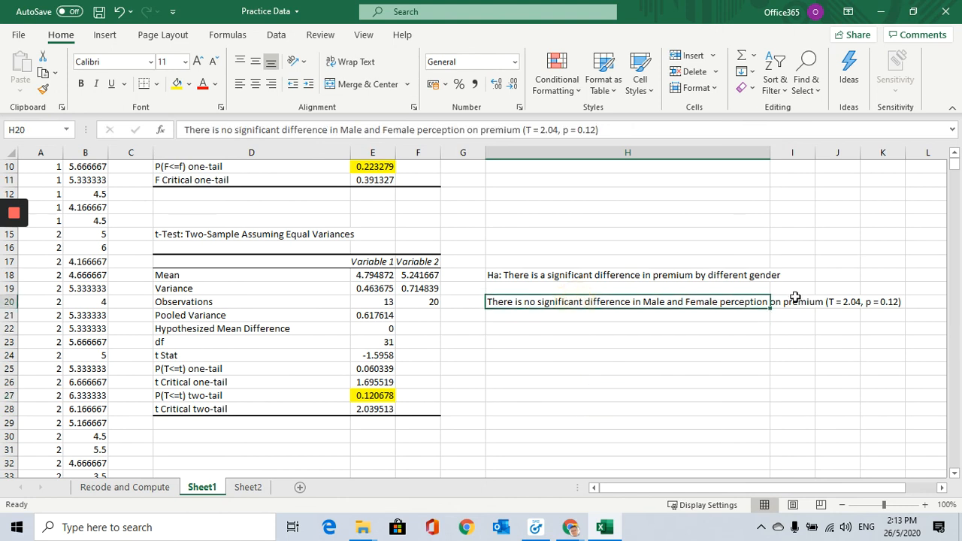
Append ". Ha is rejected." to the conclusion in H20 and check it against the Ha statement and the t-test output.
click(627, 130)
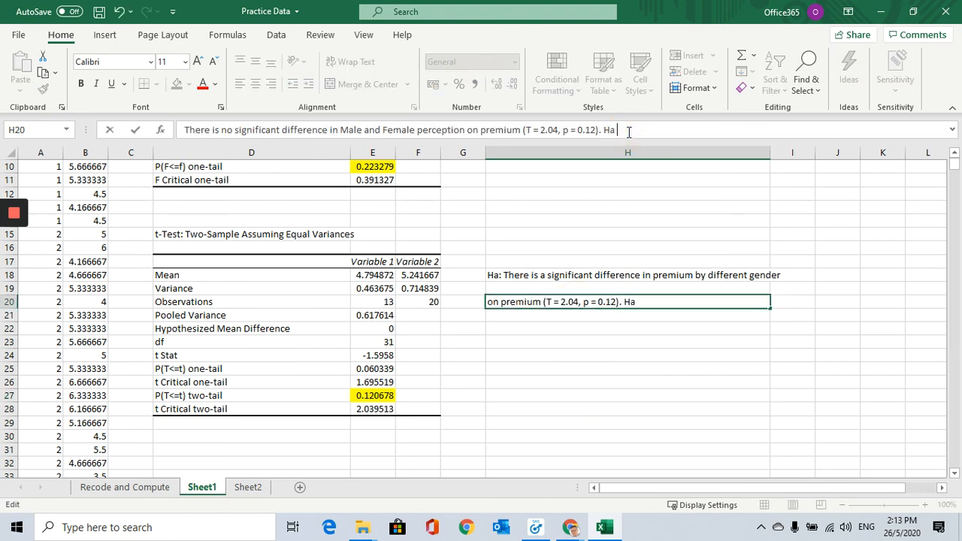
text(Ha is rejected.)
click(677, 355)
click(697, 301)
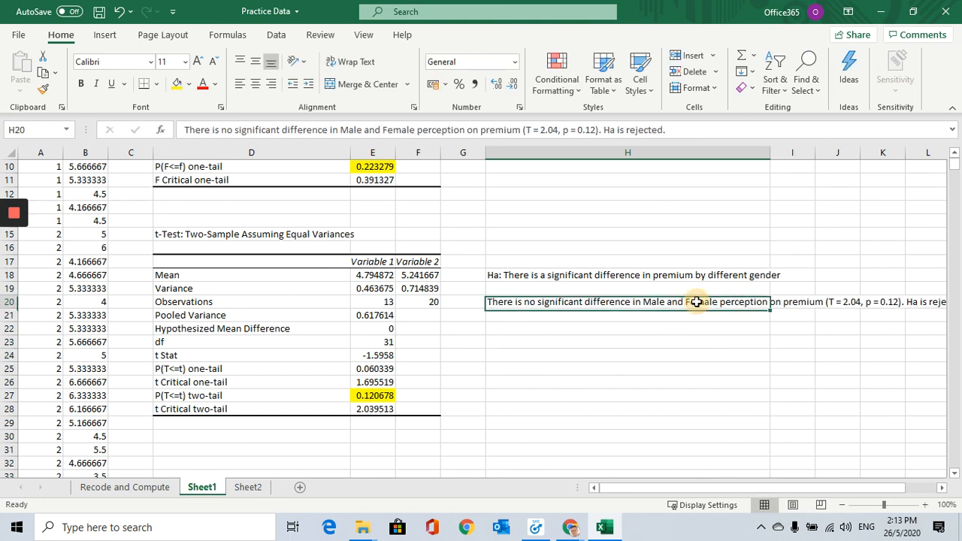
drag(797, 487, 805, 488)
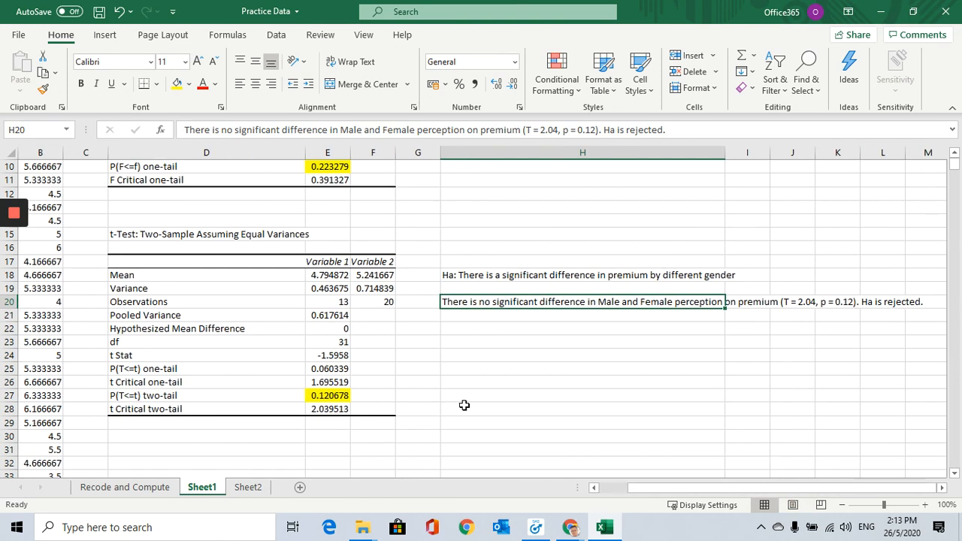
click(524, 273)
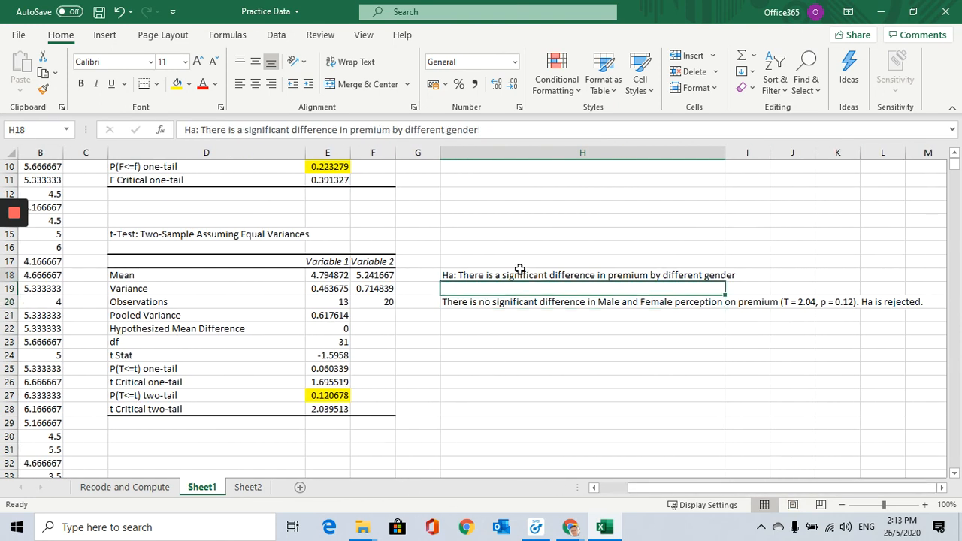
click(316, 383)
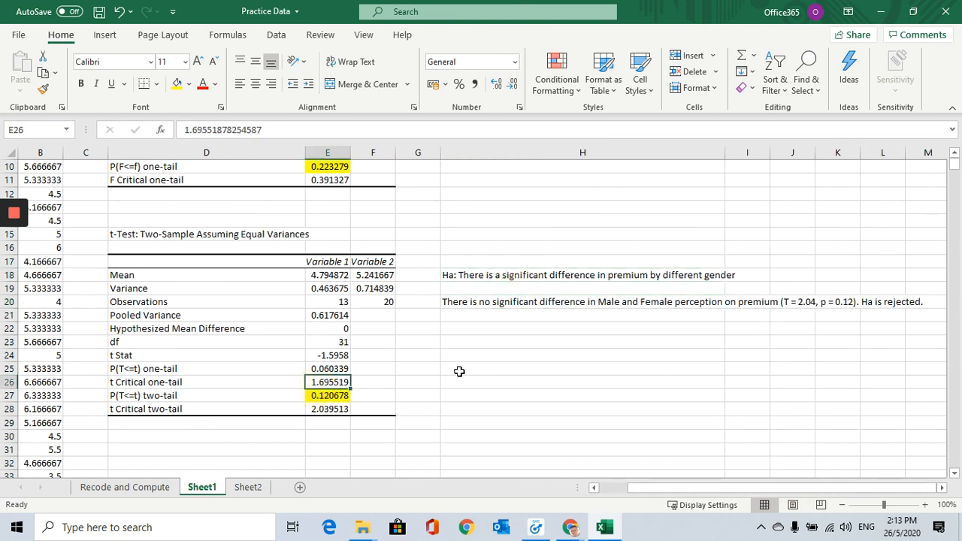
click(703, 303)
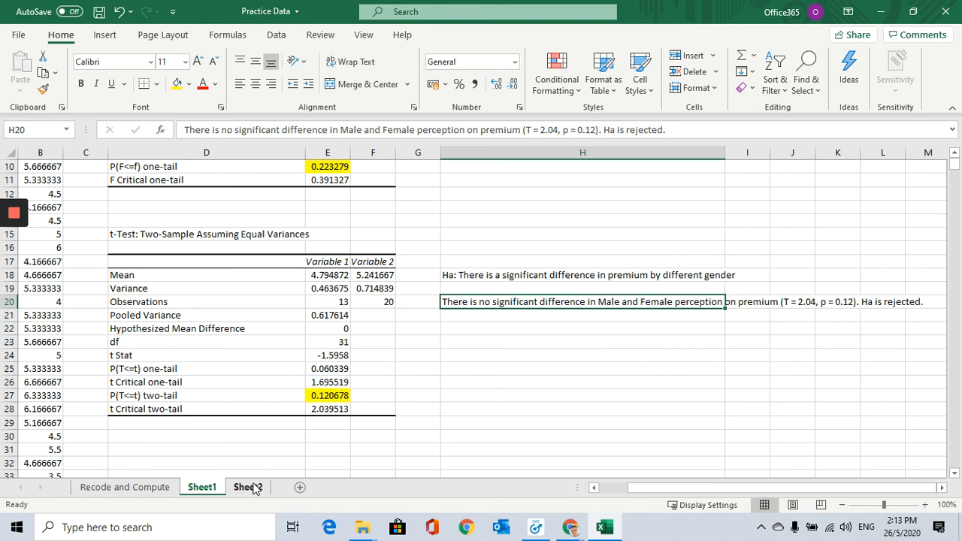
Review the Gender and Premium data on Sheet1, comparing the gender 1 rows A2:B14 with the gender 2 rows A15:B34.
scroll(255, 378, up, 3)
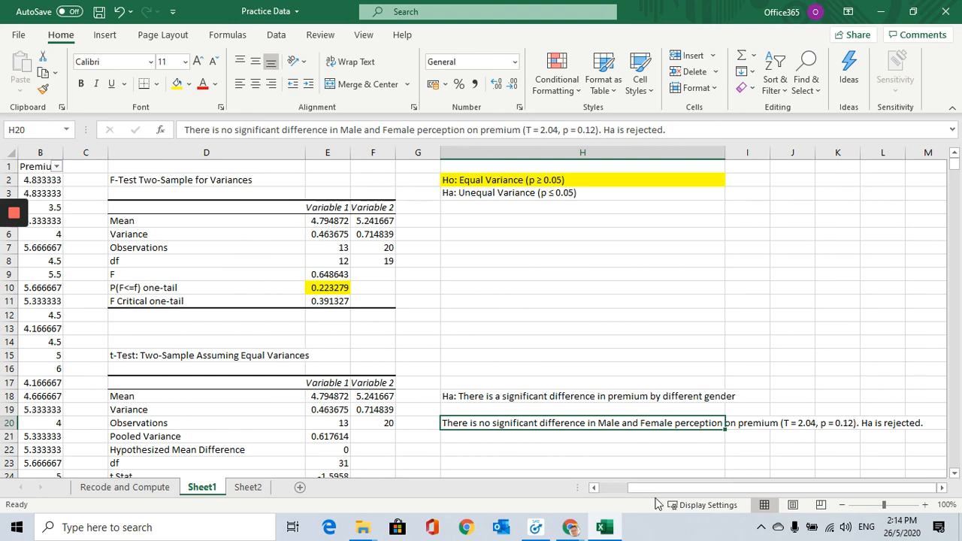
click(594, 487)
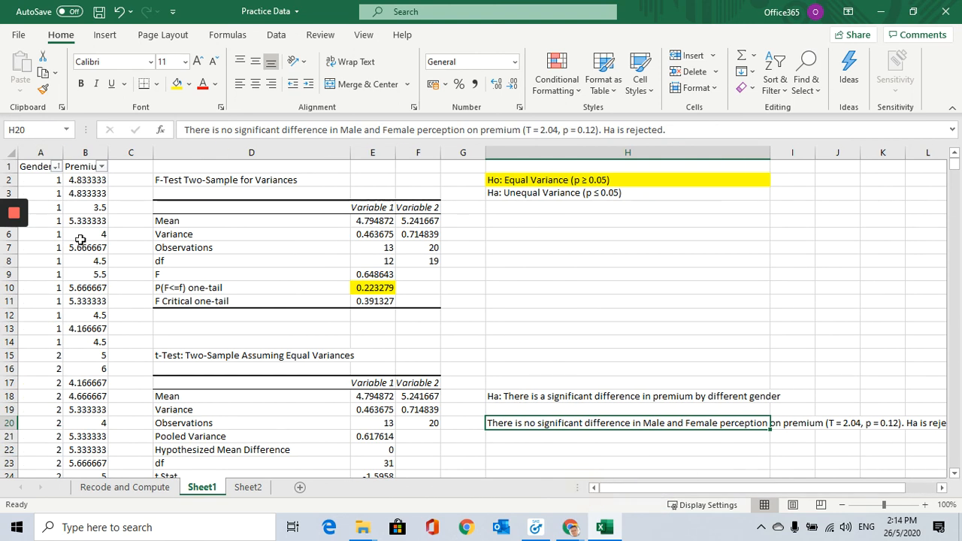
drag(45, 181, 84, 342)
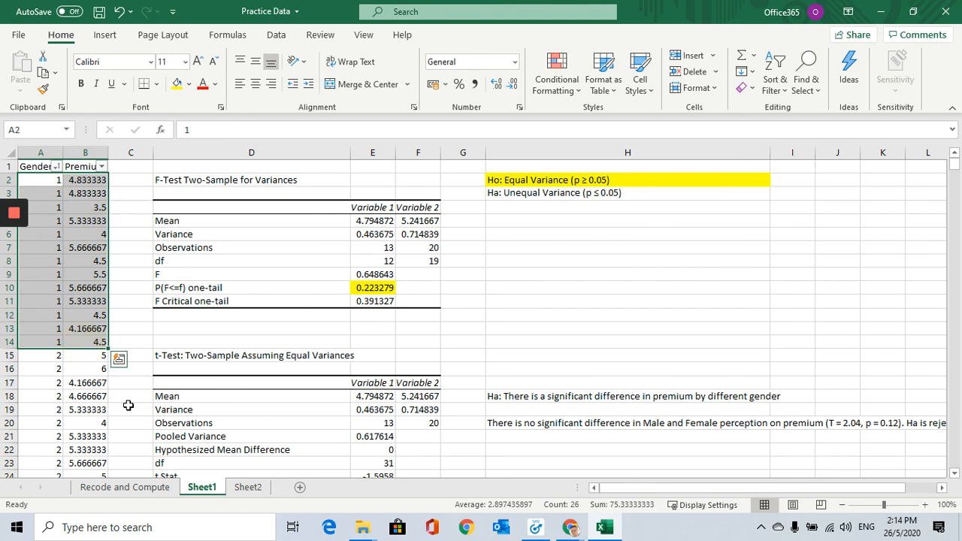
click(43, 356)
scroll(81, 411, down, 5)
shift+click(85, 411)
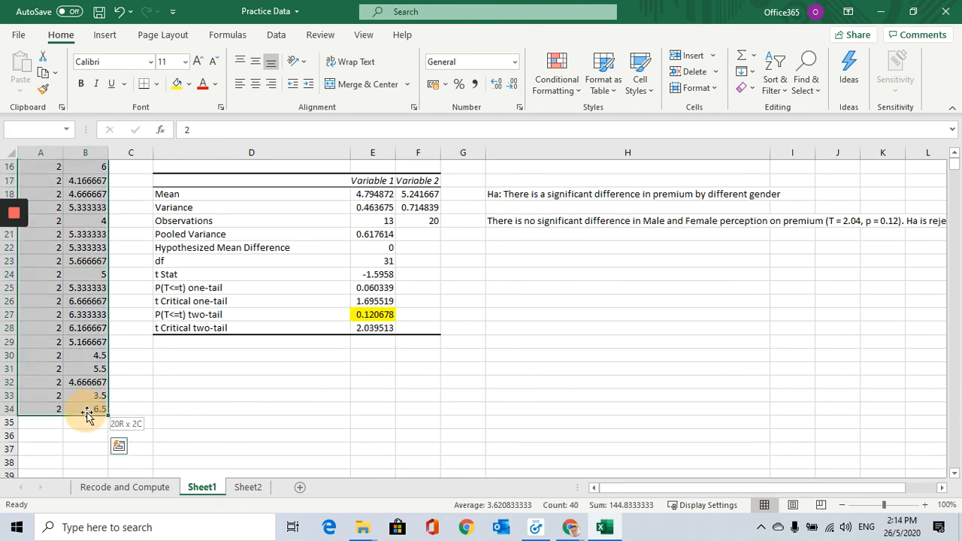
scroll(89, 421, up, 4)
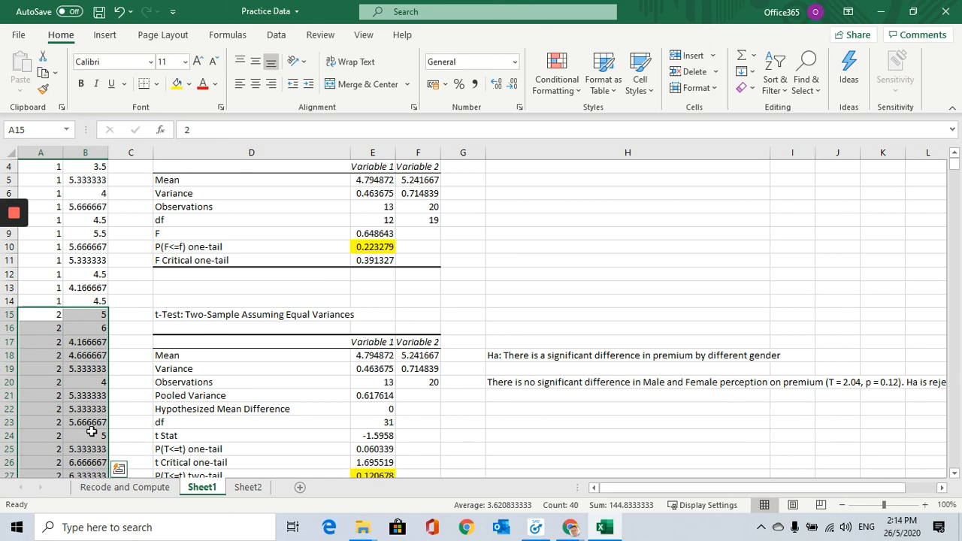
scroll(92, 431, up, 1)
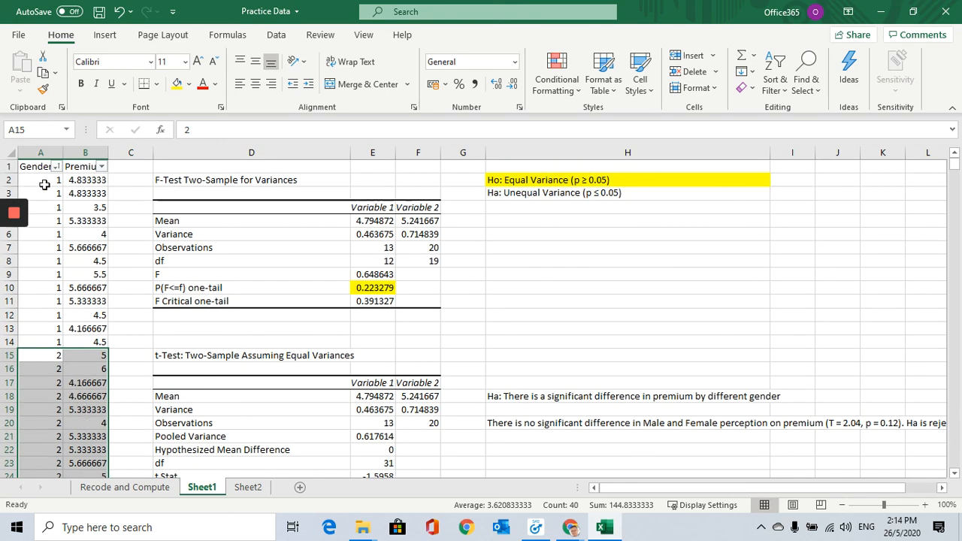
click(43, 182)
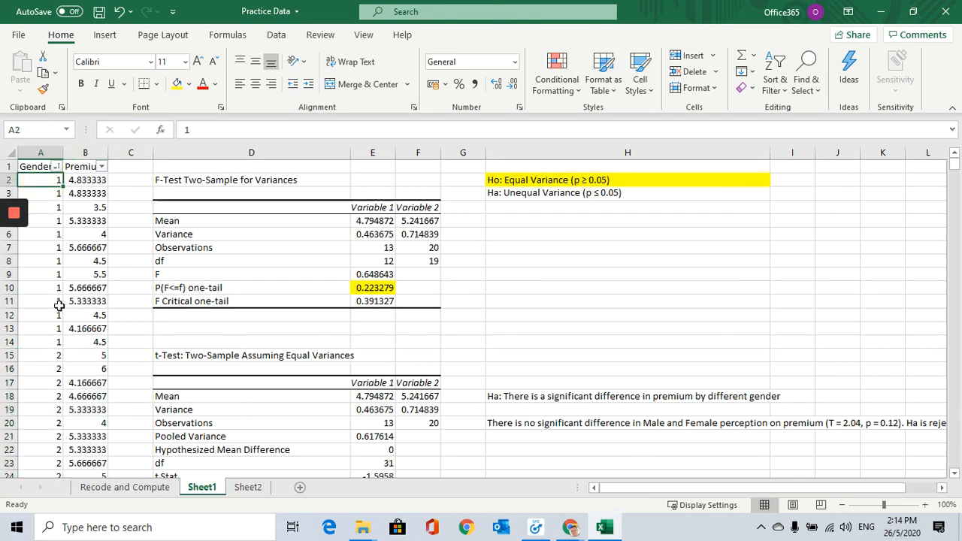
click(48, 356)
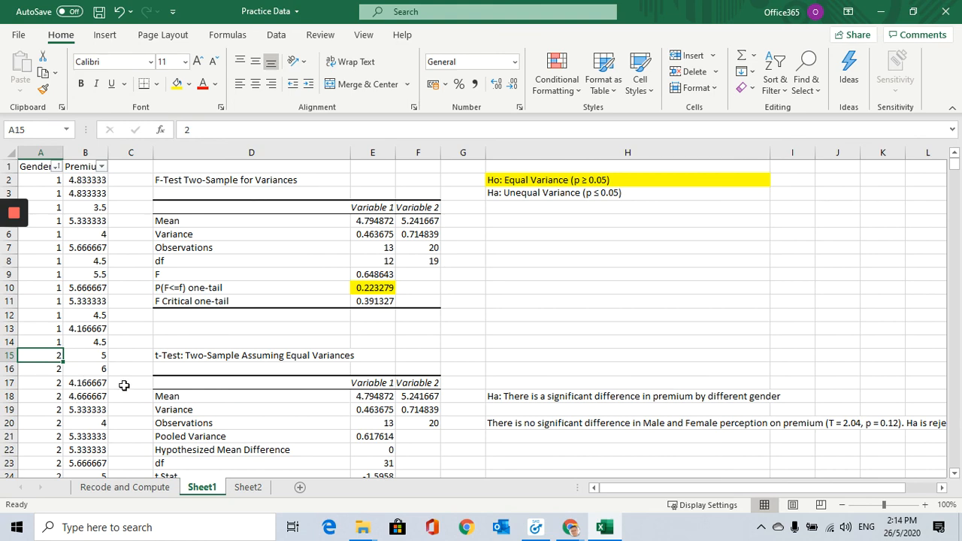
scroll(125, 413, down, 1)
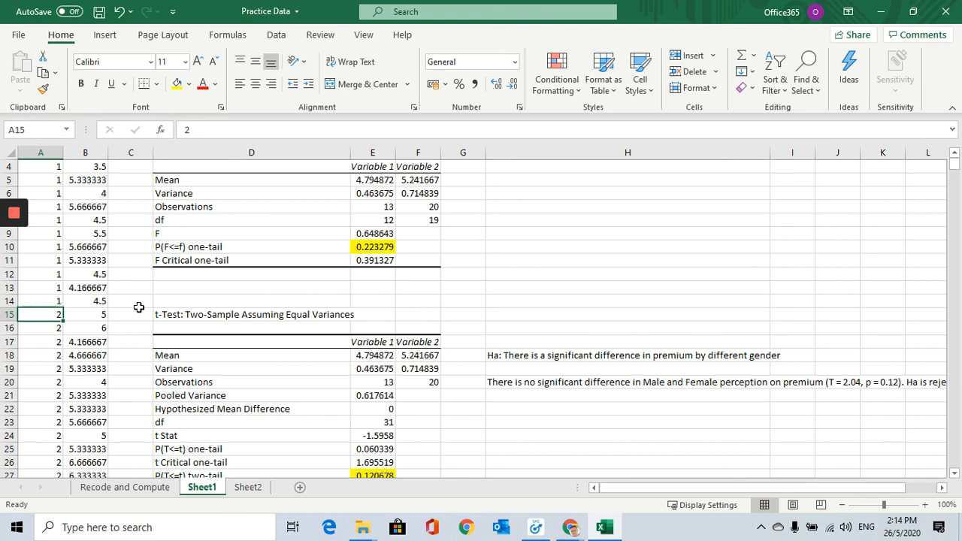
scroll(310, 451, up, 1)
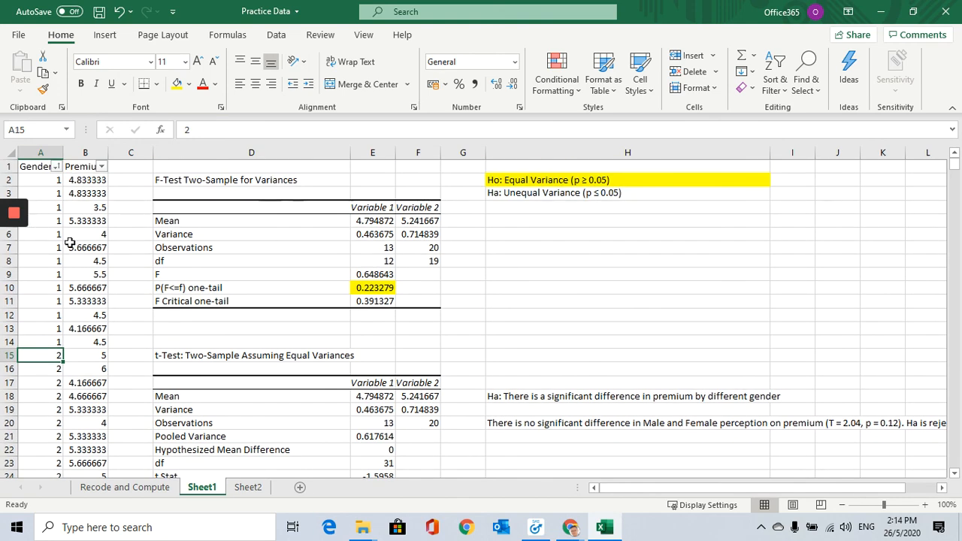